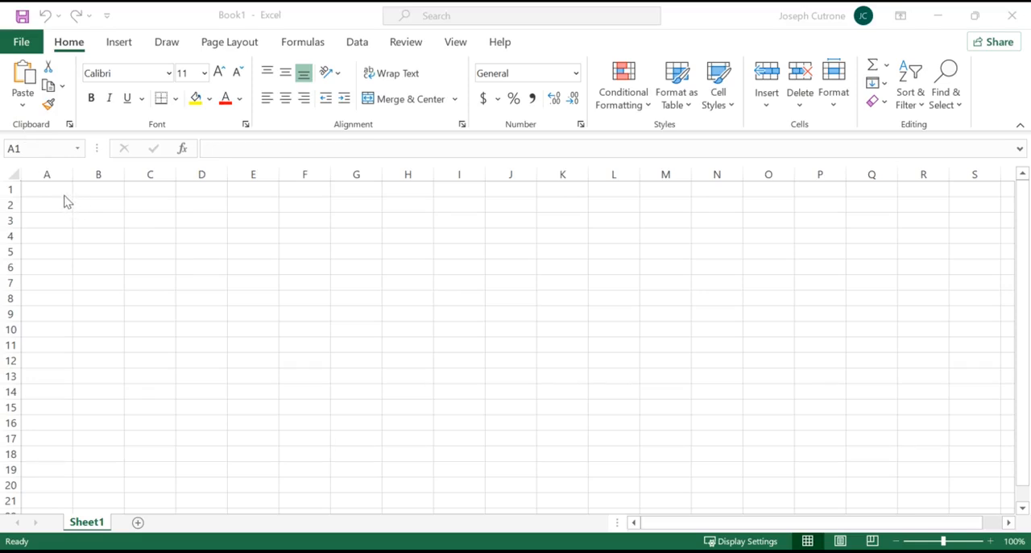
Enter the title "Budget" in cell A1 and the label "Income:" in cell A3.
left_click(62, 191)
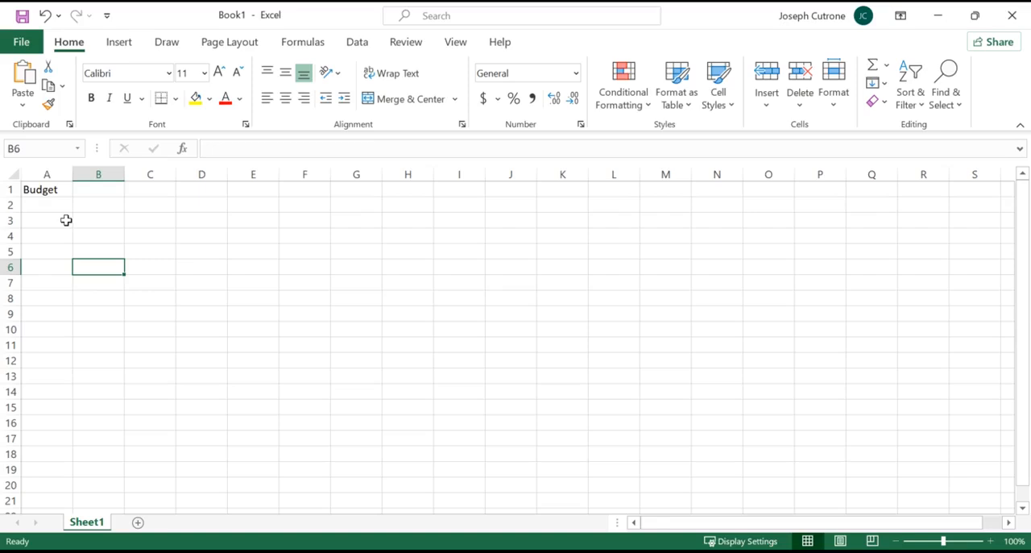
left_click(65, 220)
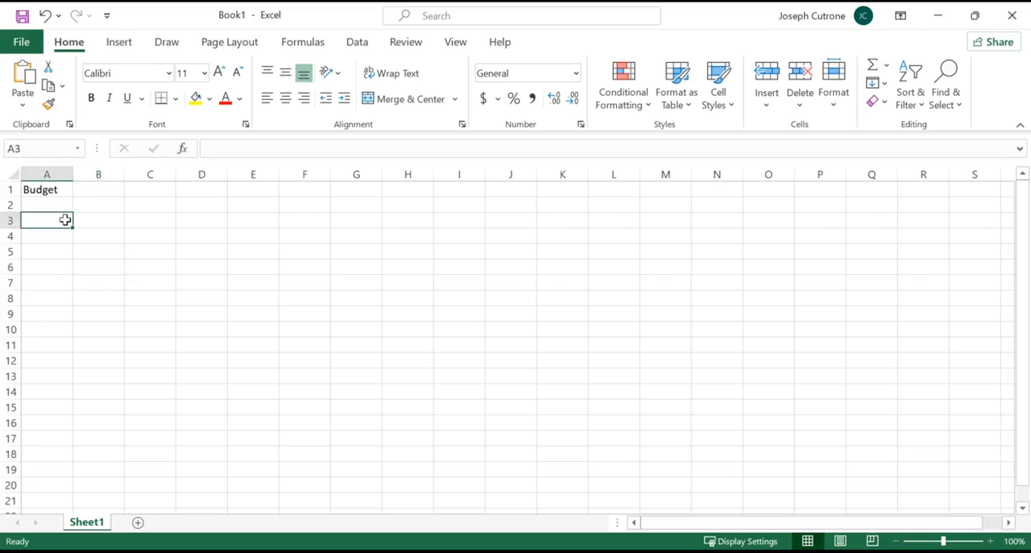
type("Income:")
key("Return")
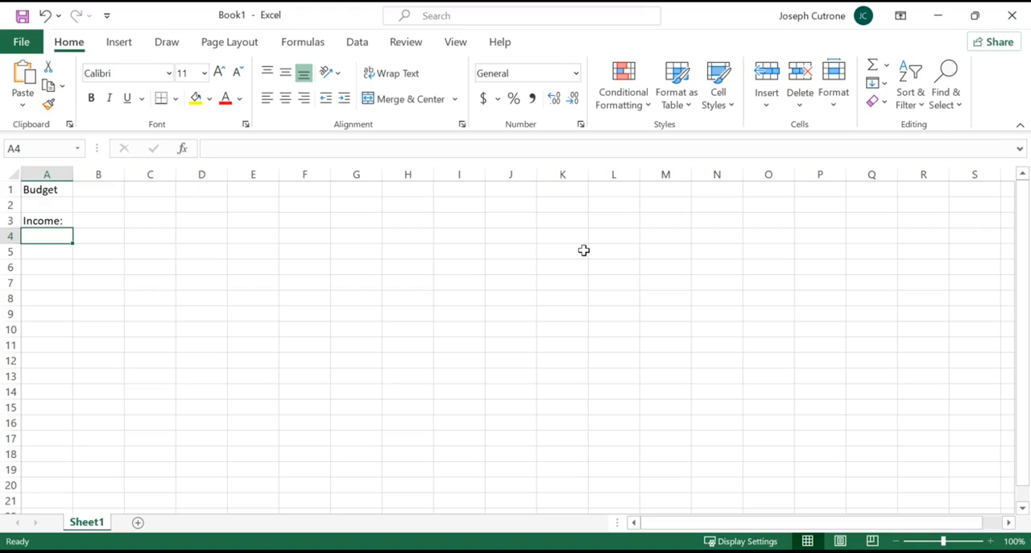
Add a "Salary:" label in cell A4 with the amount 50000 beside it in B4.
type("Salary:")
left_click(99, 238)
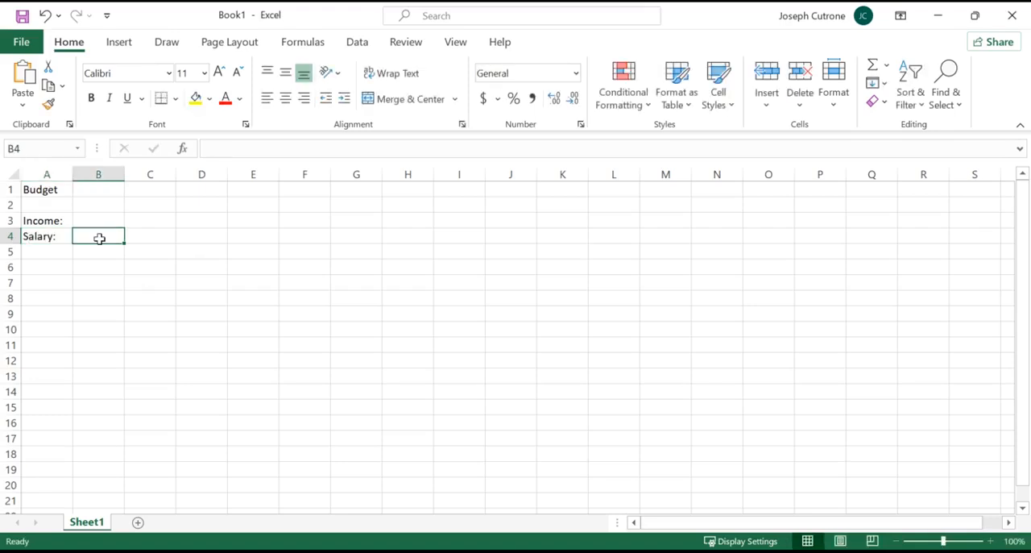
left_click(60, 236)
left_click(101, 240)
type("50000")
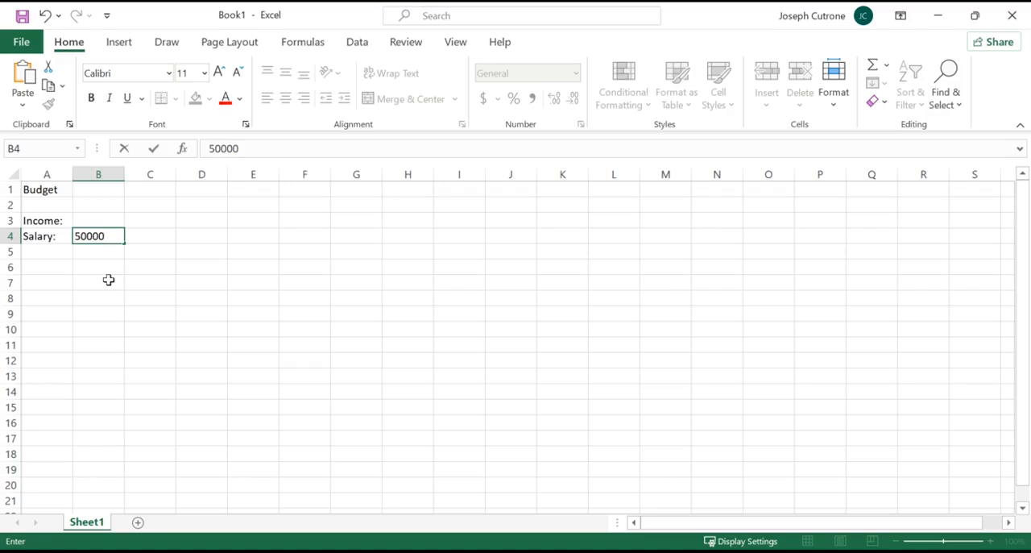
key("Return")
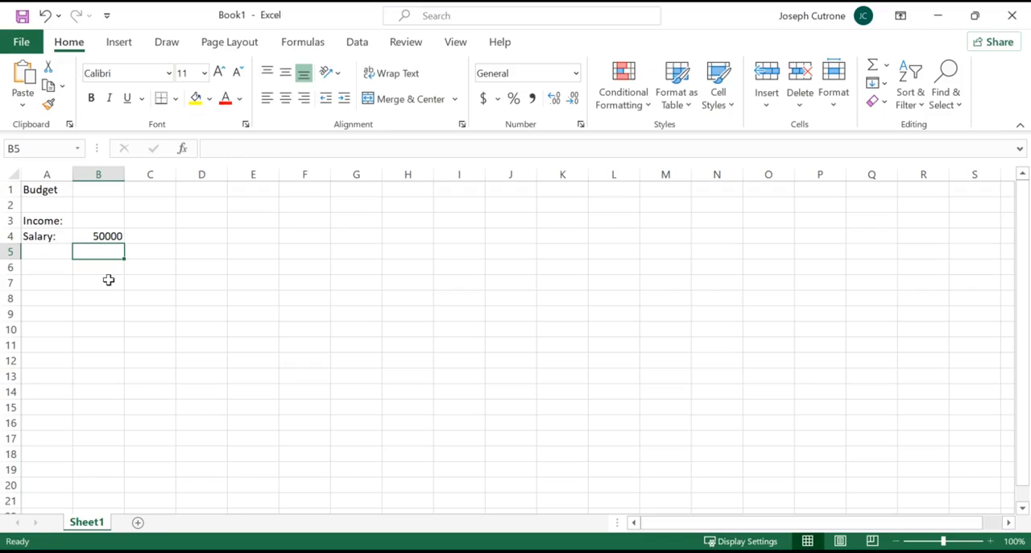
Format the salary amount in B4 as Currency with no decimal places.
left_click(103, 233)
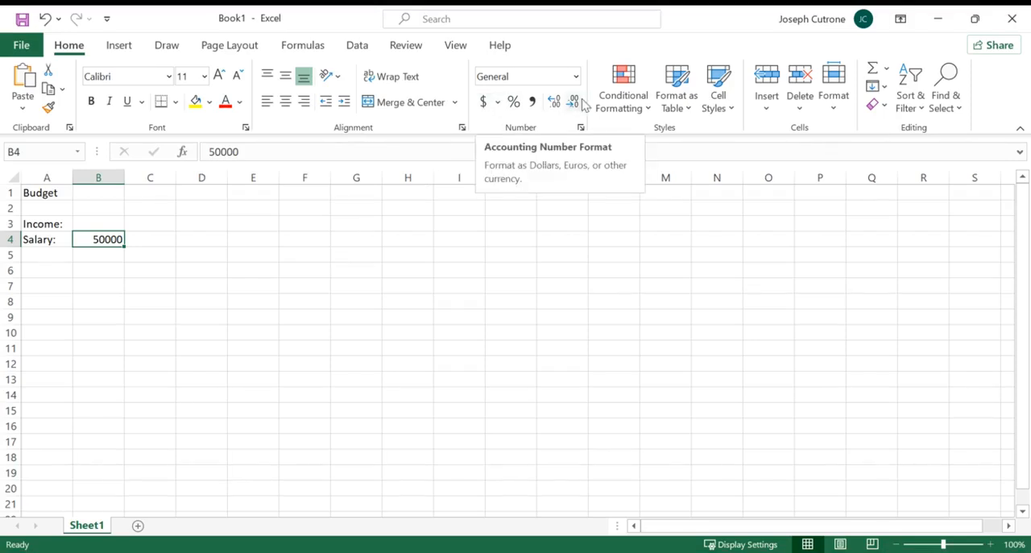
left_click(576, 74)
left_click(545, 182)
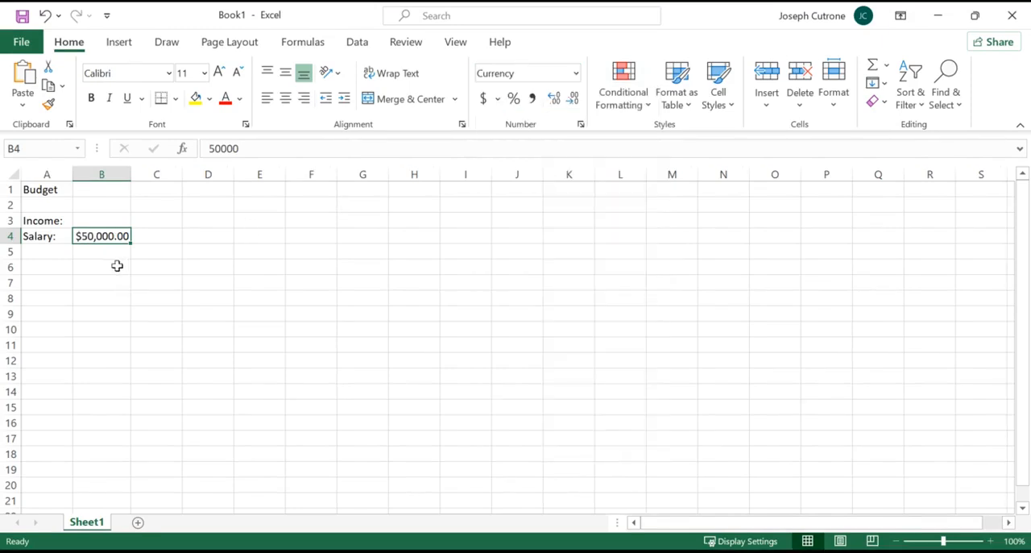
left_click(572, 98)
left_click(572, 98)
Enter the label "Taxes:" in cell A5 below the salary label.
left_click(58, 252)
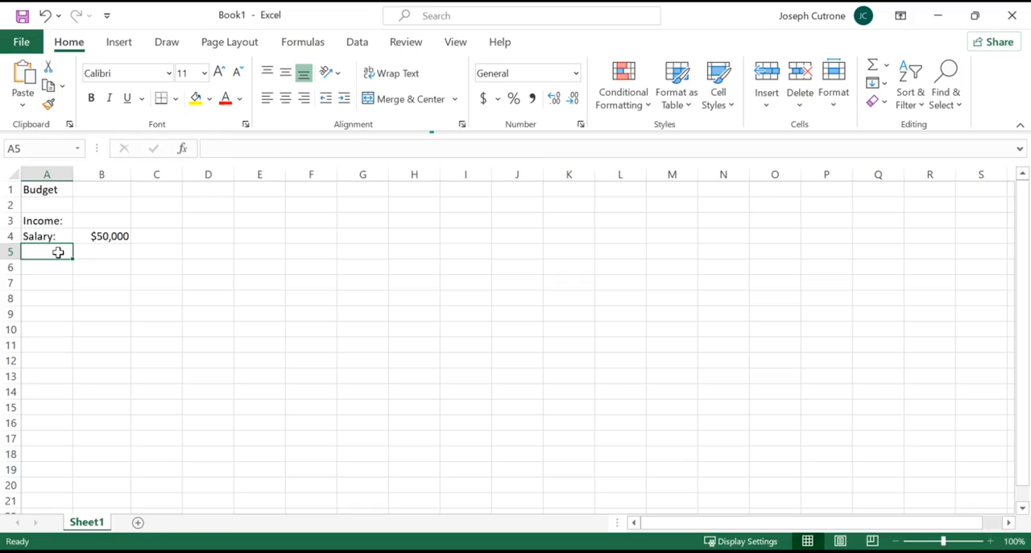
left_click(91, 233)
left_click(38, 254)
type("Taxes:")
key("Return")
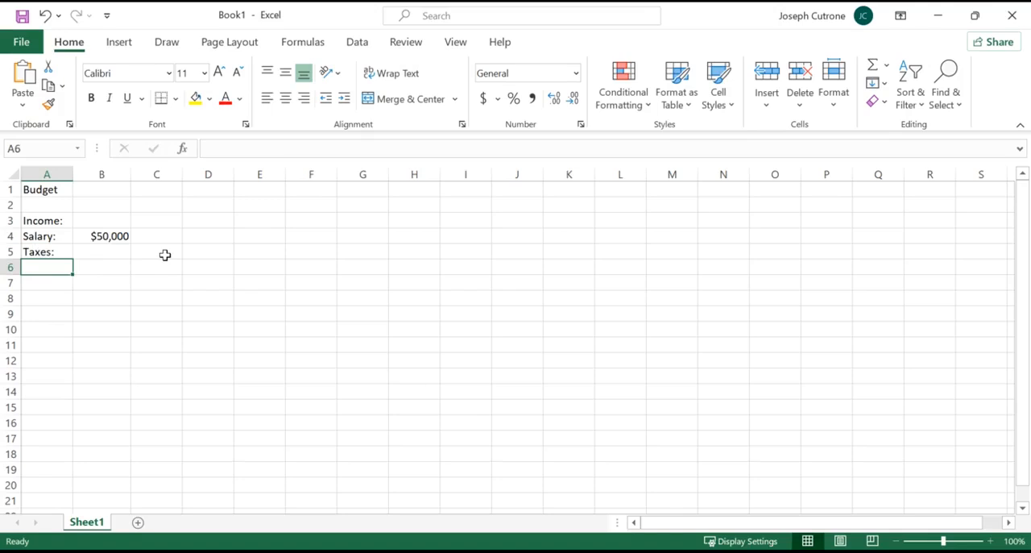
Edit the label in A5 to read "Taxes (22%):".
left_click(65, 250)
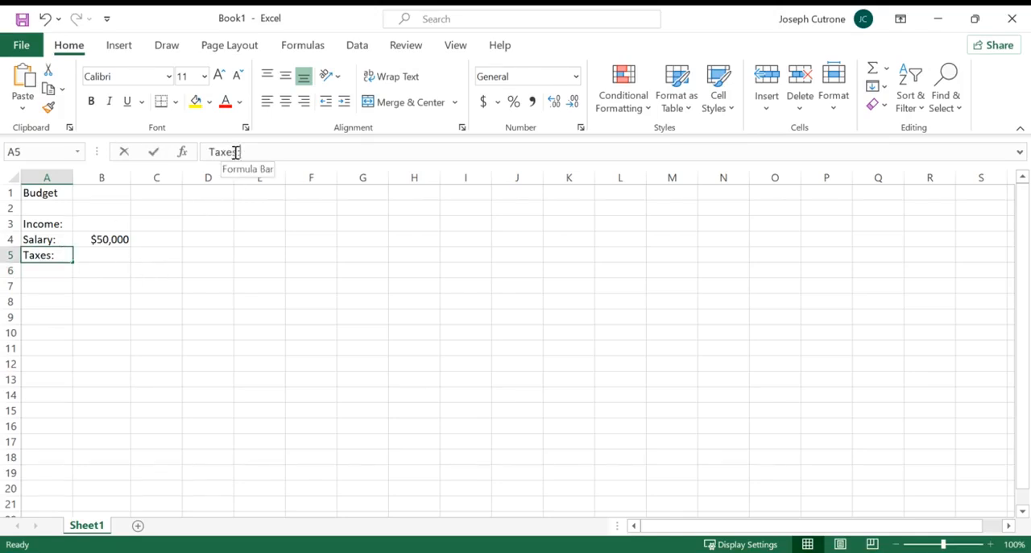
left_click(234, 152)
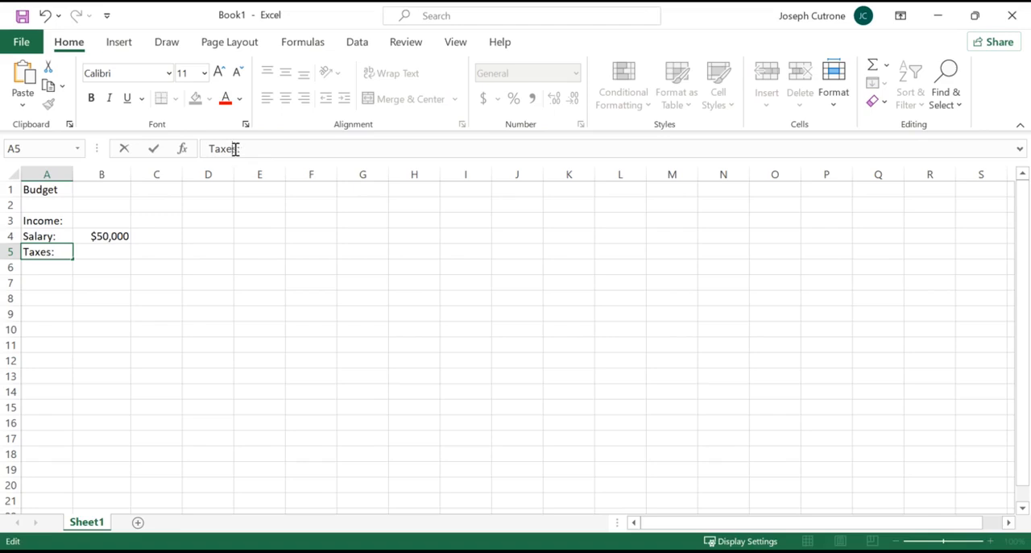
type("(22%)")
key("Return")
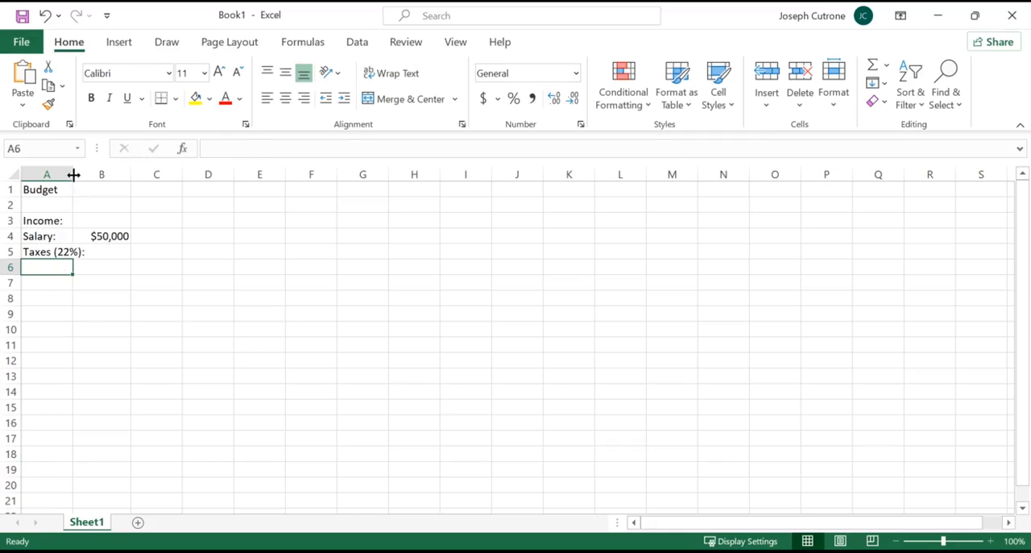
Autofit the width of column A to its longest label.
left_click_drag(74, 175, 88, 174)
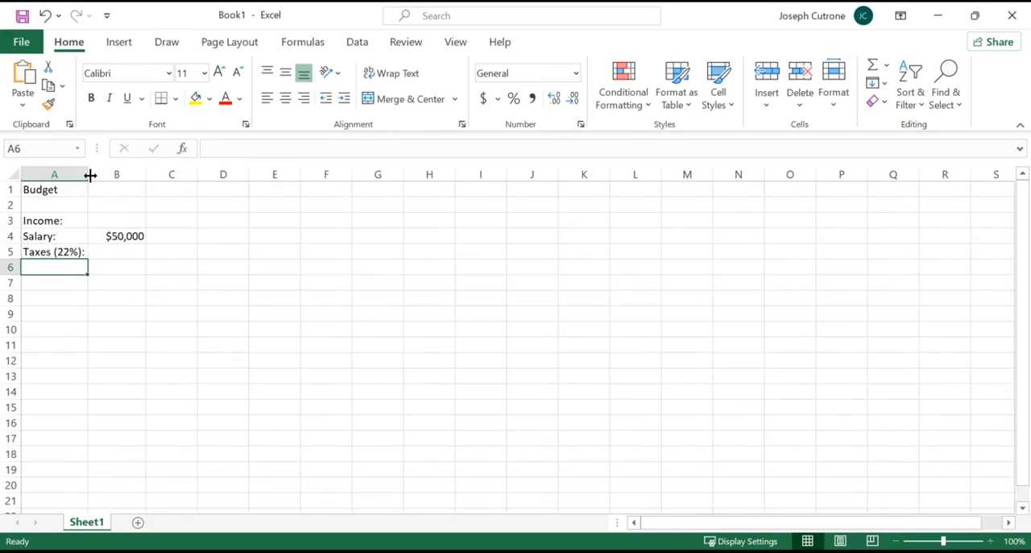
left_click_drag(90, 175, 65, 171)
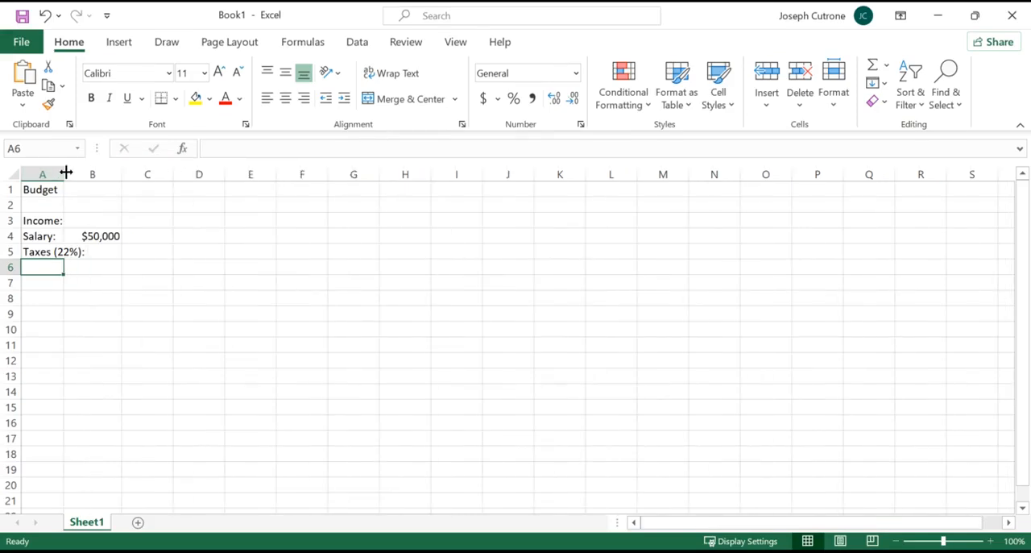
double_click(66, 171)
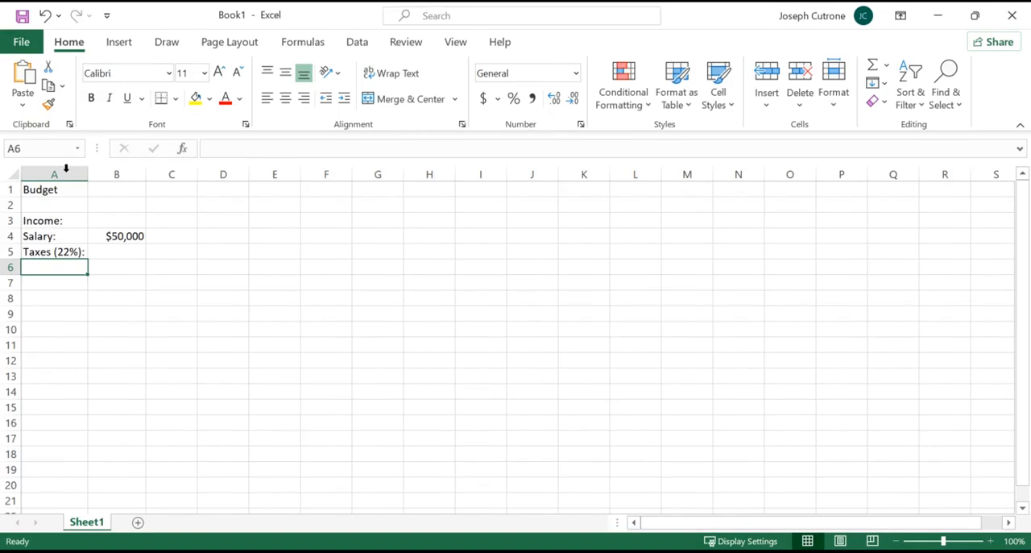
Calculate the taxes in B5 with the formula =22%*B4, referencing the salary cell.
left_click(127, 253)
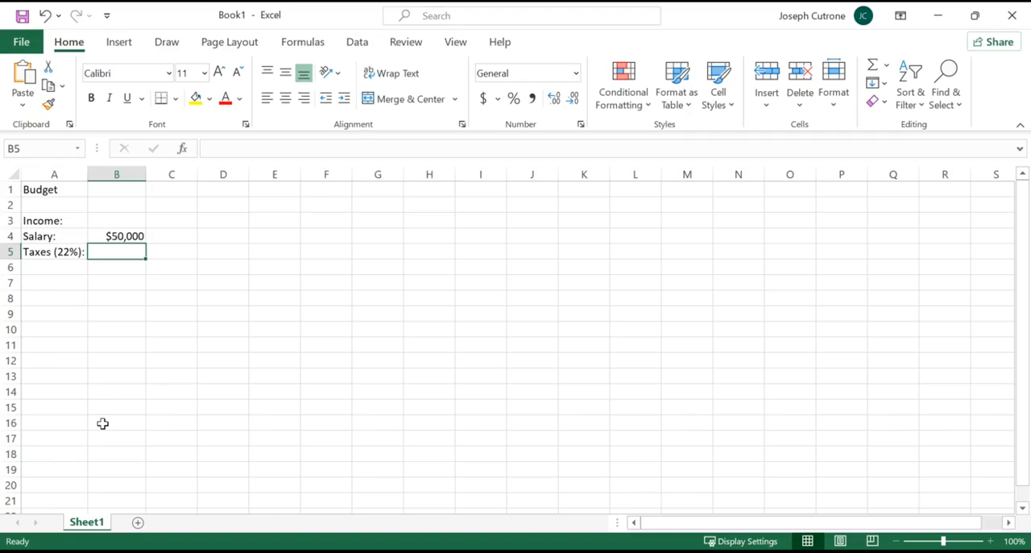
type("=")
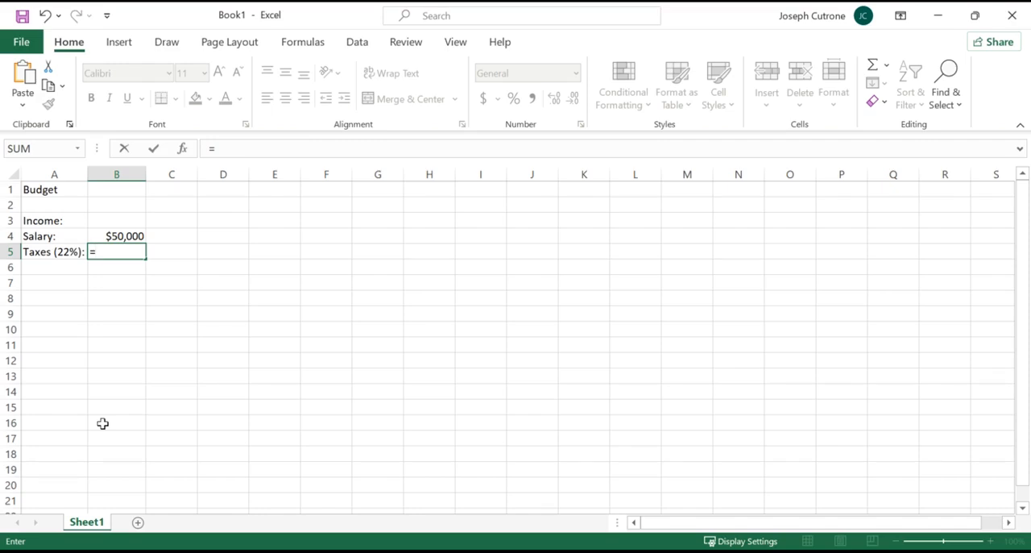
type("22%*")
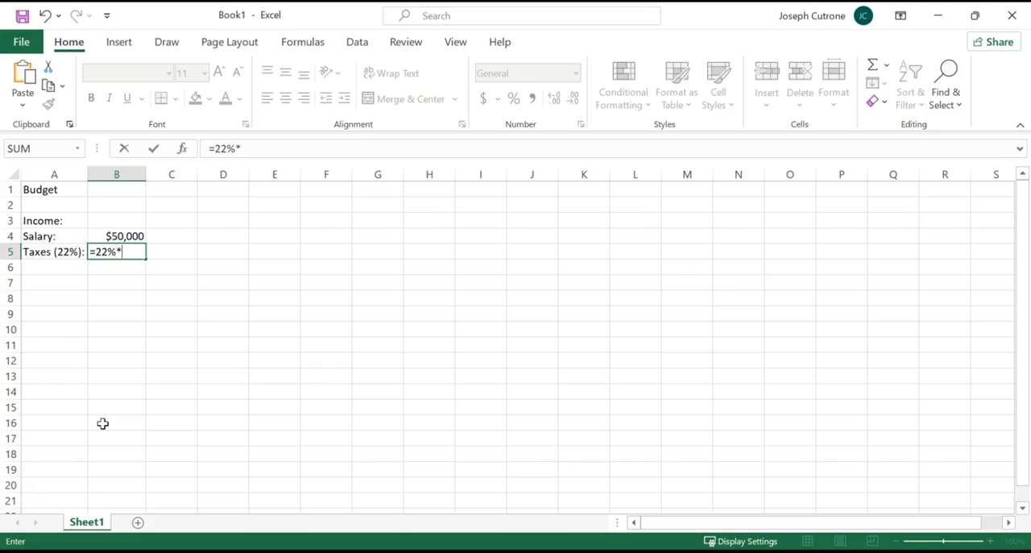
left_click(126, 236)
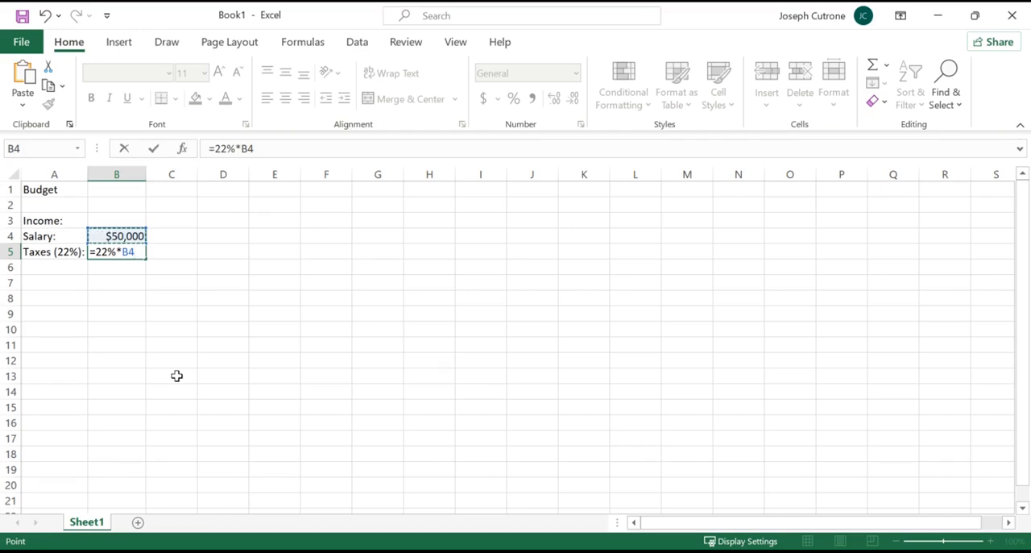
key("BackSpace")
type("B4")
key("Return")
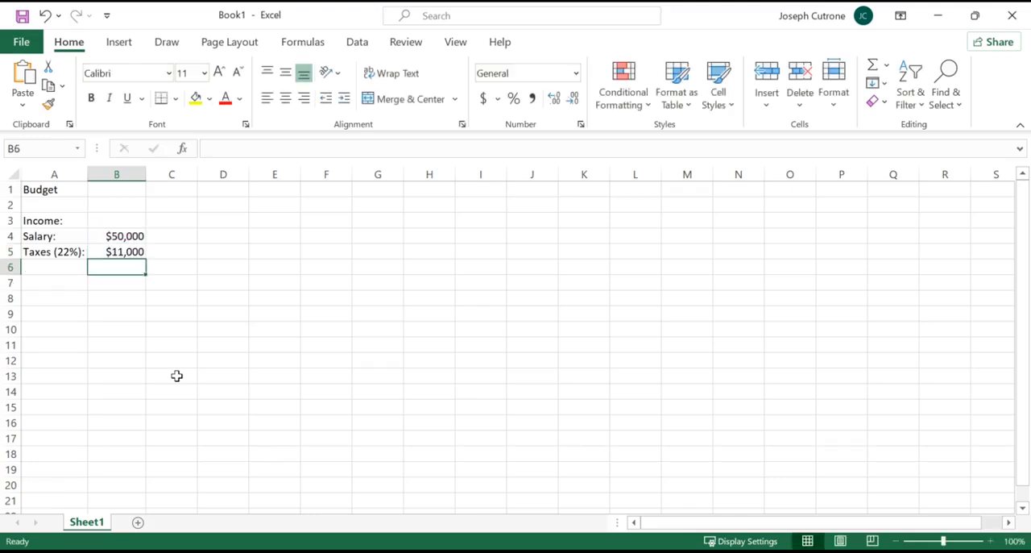
key("Up")
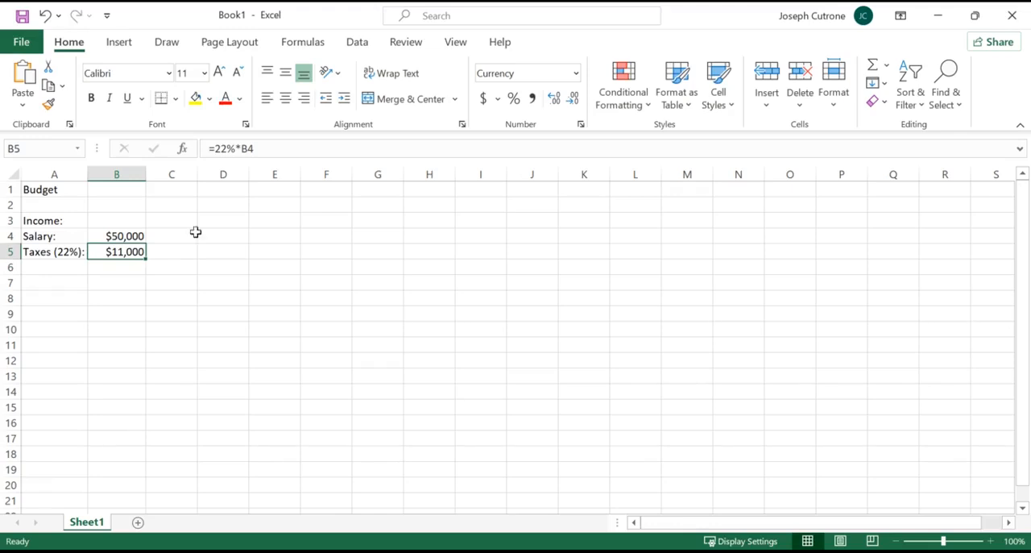
Display the tax formula as text in C5 using the FORMULATEXT function on B5.
left_click(181, 253)
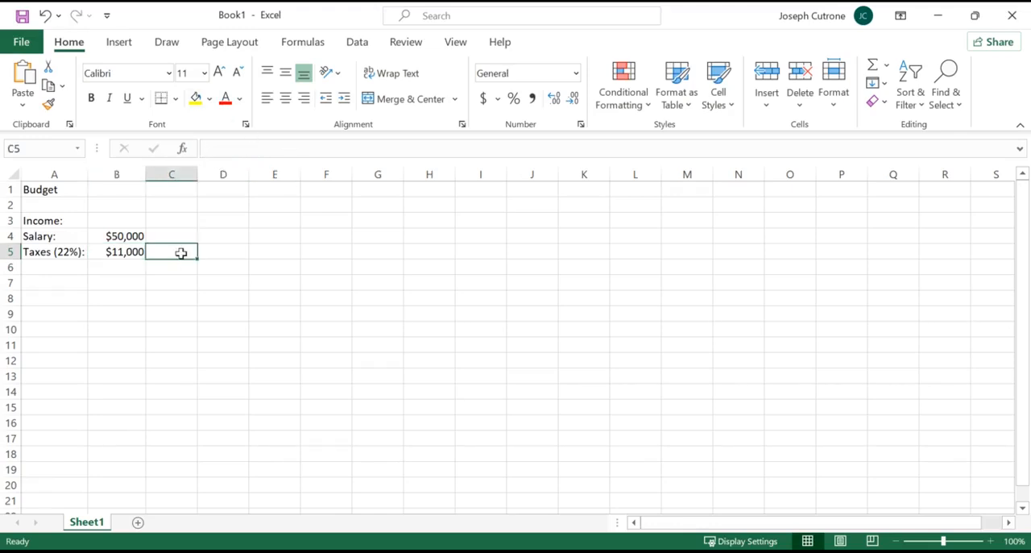
type("=formu")
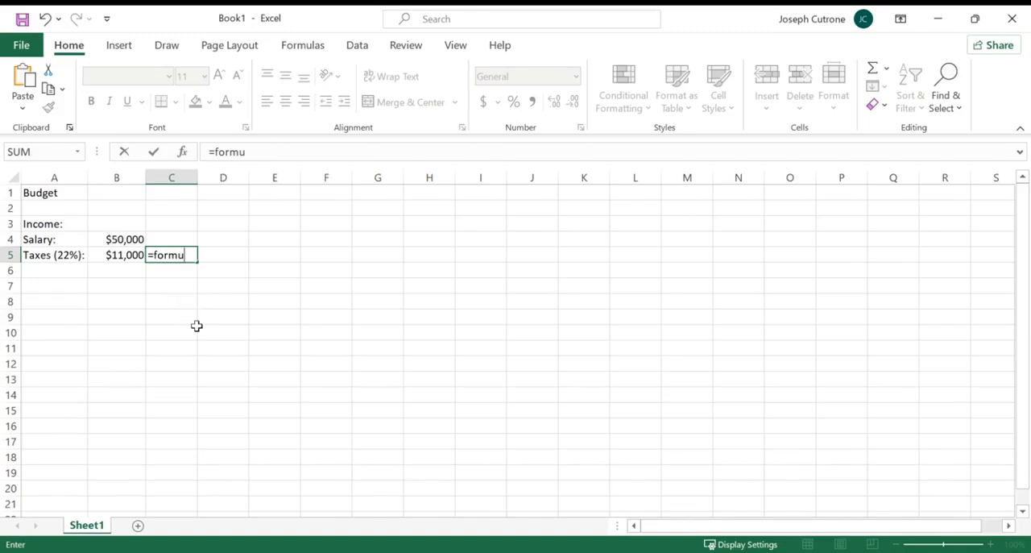
key("Tab")
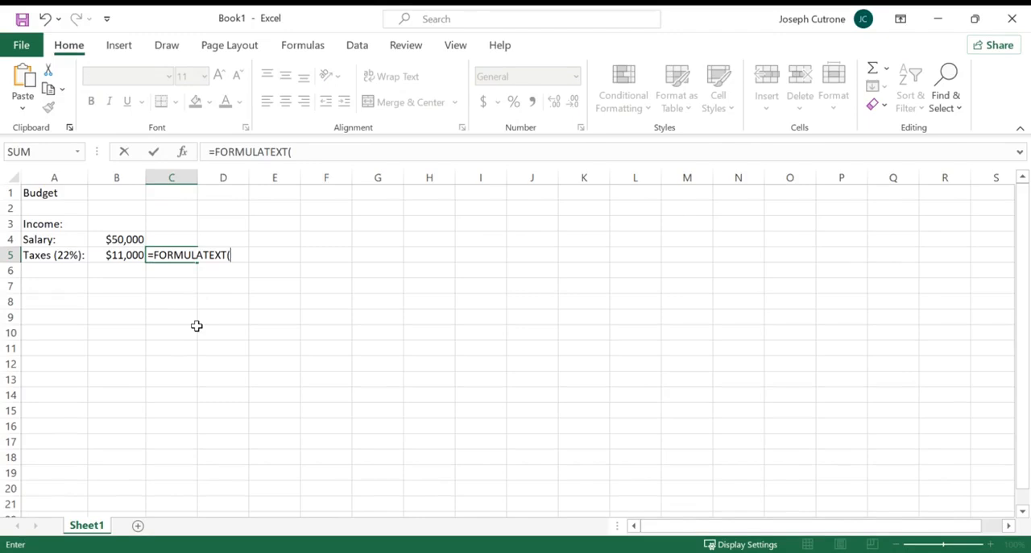
left_click(127, 255)
type(")")
key("Return")
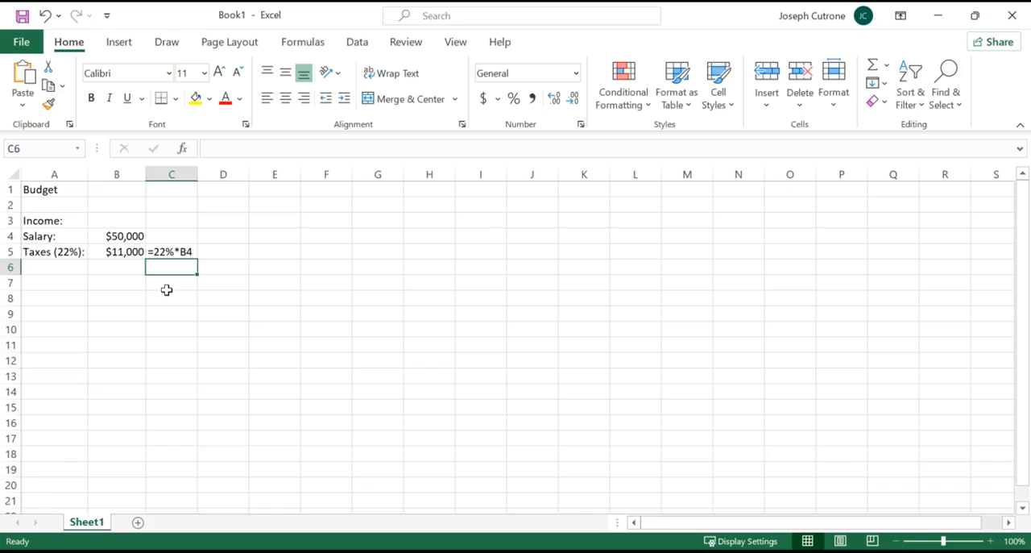
Add the deduction labels "Medical:", "Dental:" and "Retirement:" in cells A6 to A8.
left_click(62, 270)
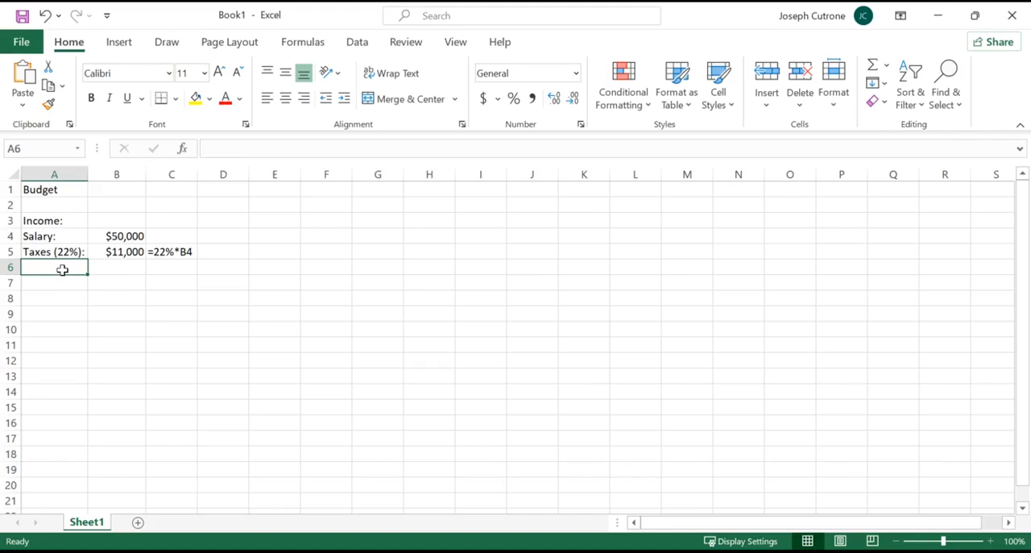
type("Medical")
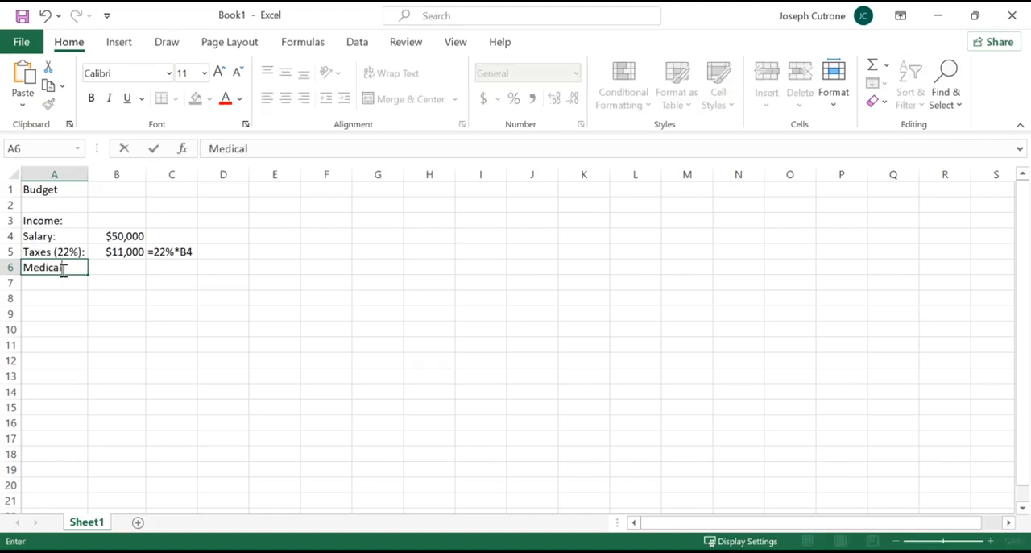
key("Return")
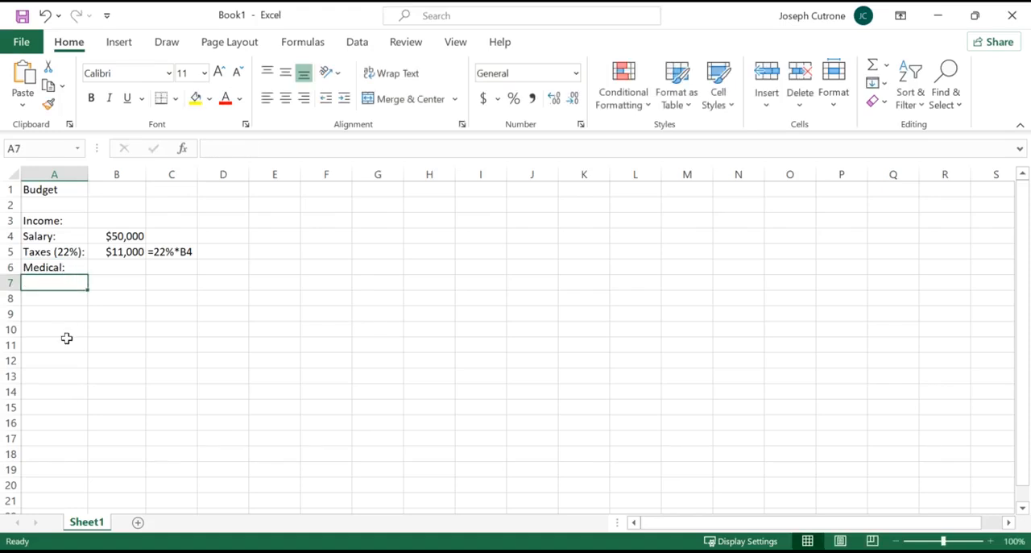
type("Dental:")
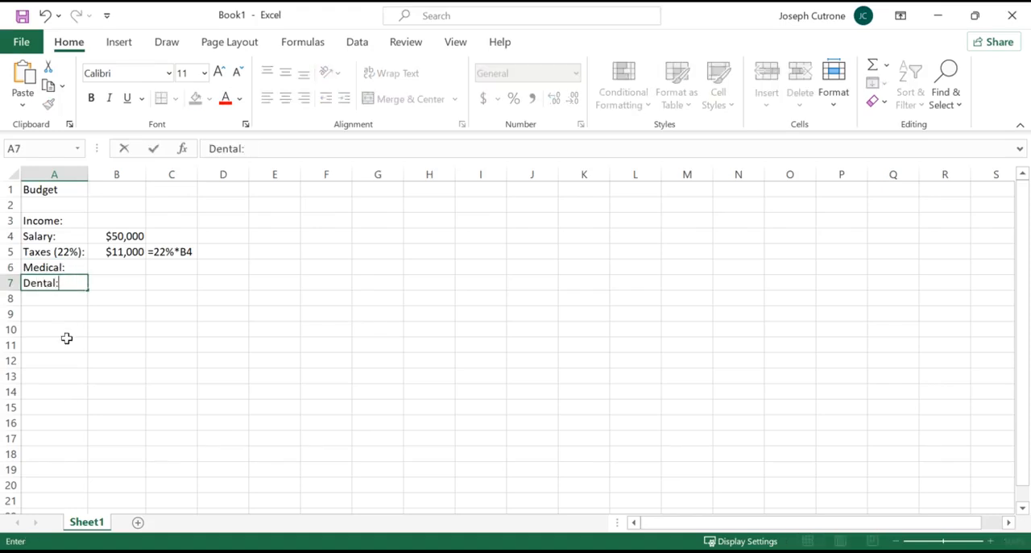
left_click(66, 342)
left_click(116, 273)
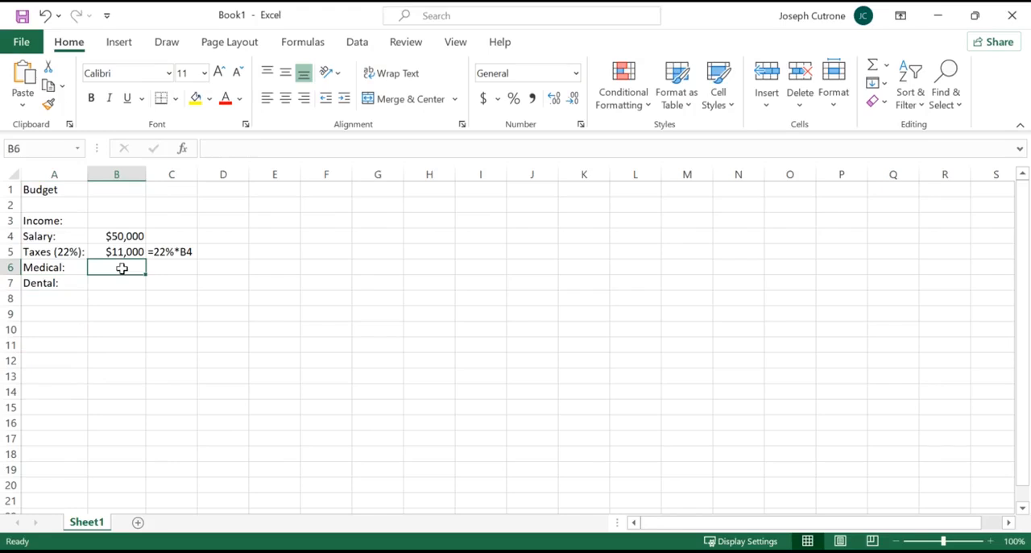
left_click(45, 298)
type("Retirement:")
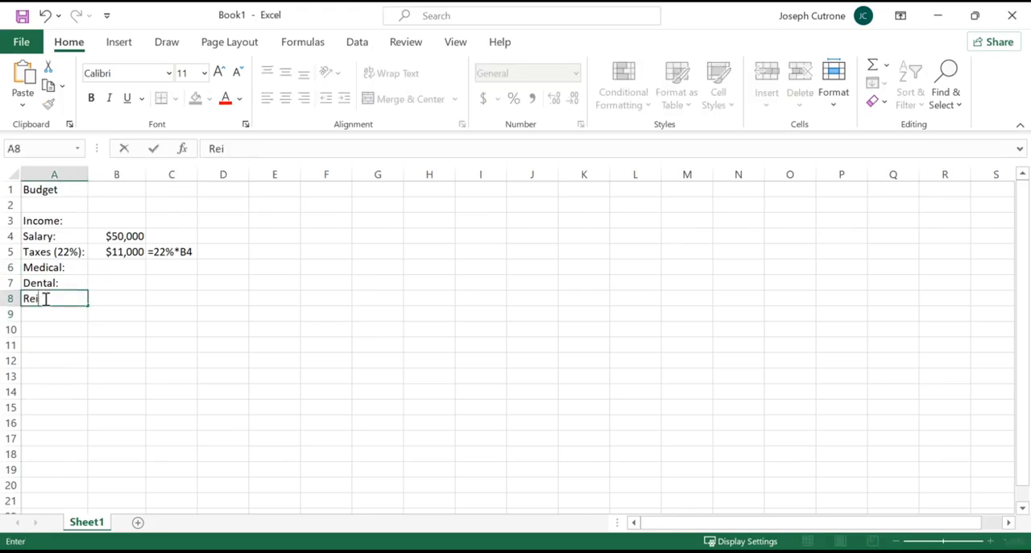
key("Return")
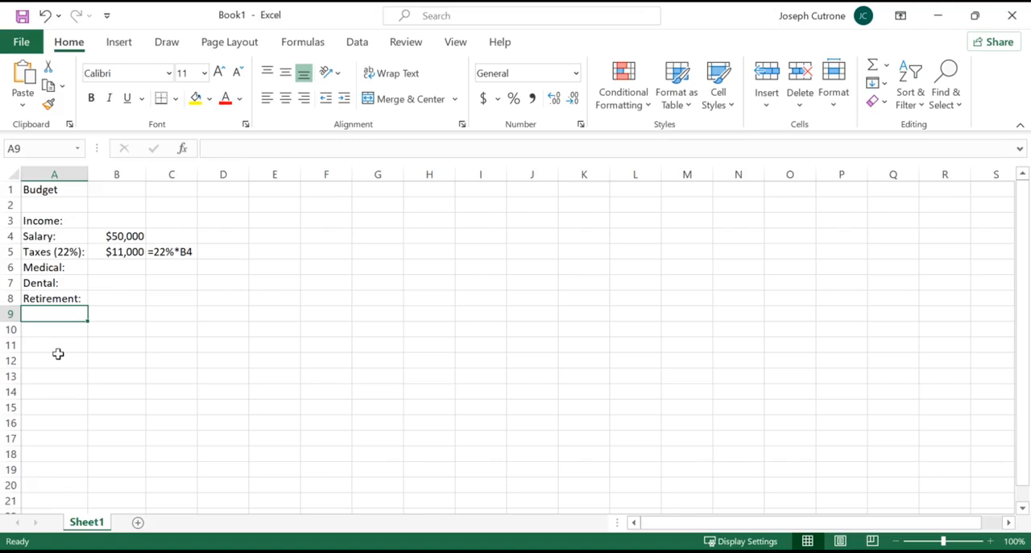
Enter the deduction amounts: 5000 for retirement in B8, 500 for dental in B7 and 5000 for medical in B6.
left_click(110, 299)
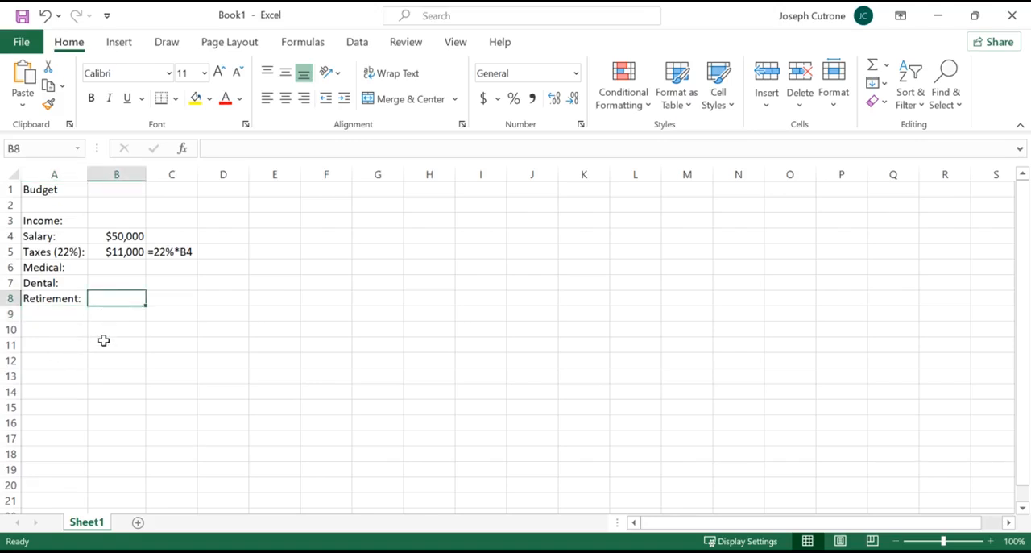
type("5000")
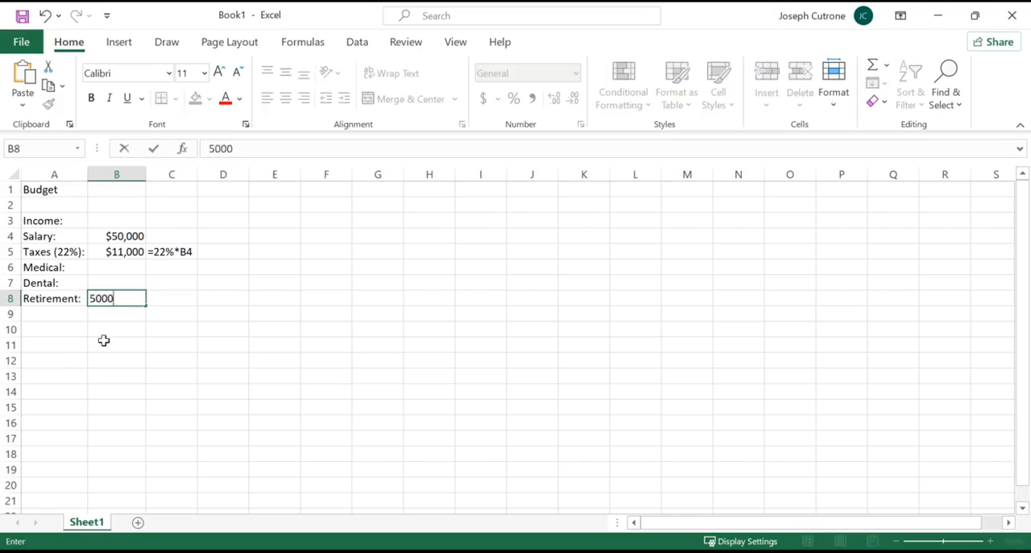
key("Return")
left_click(119, 285)
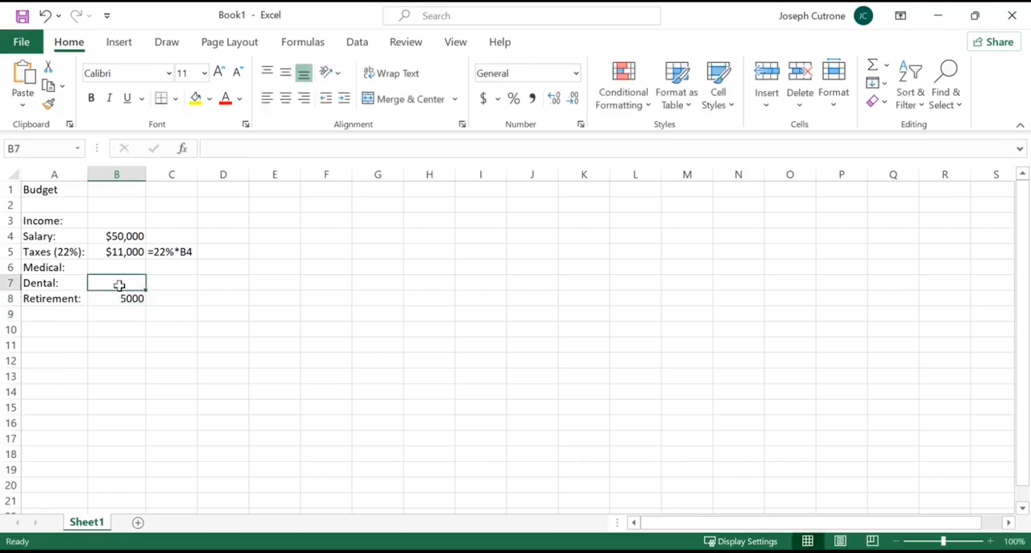
type("500")
key("Return")
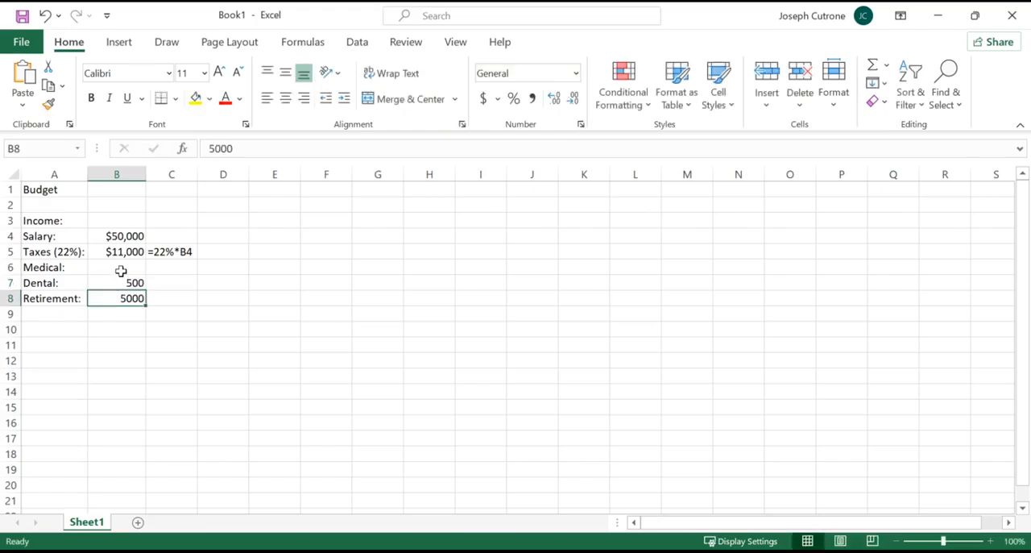
left_click(121, 269)
type("5000")
key("Return")
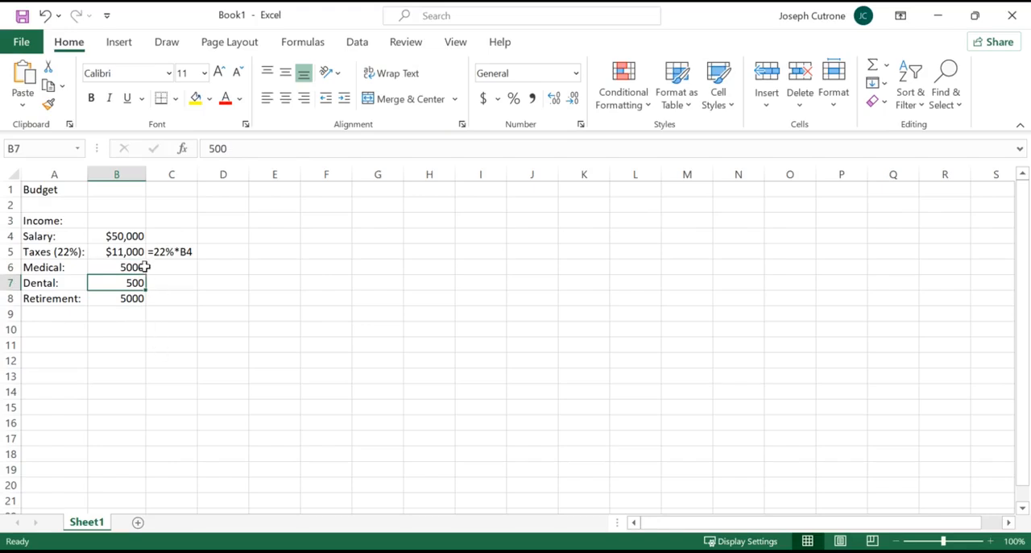
Format the deduction amounts in B6:B8 as Currency with no decimal places.
left_click_drag(134, 267, 131, 300)
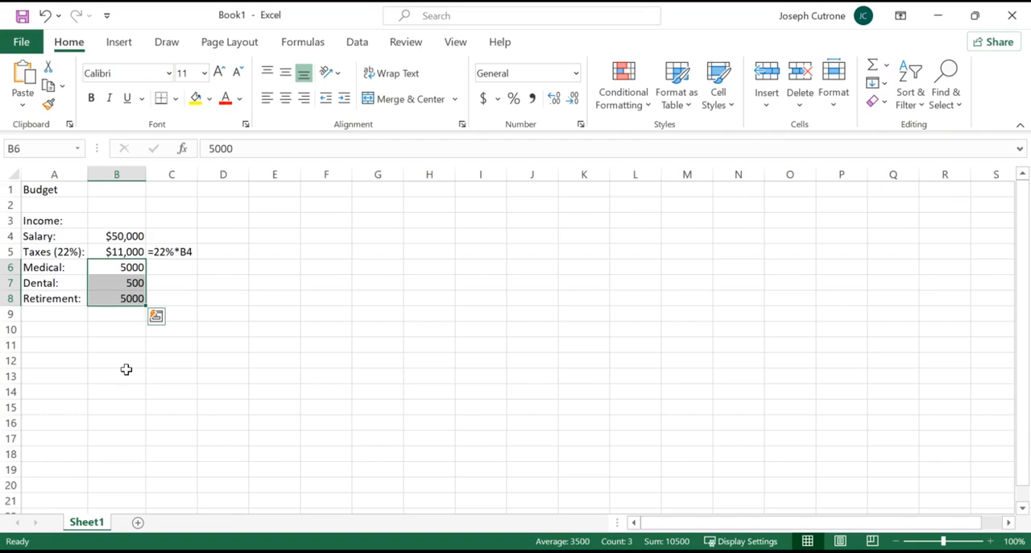
left_click(575, 73)
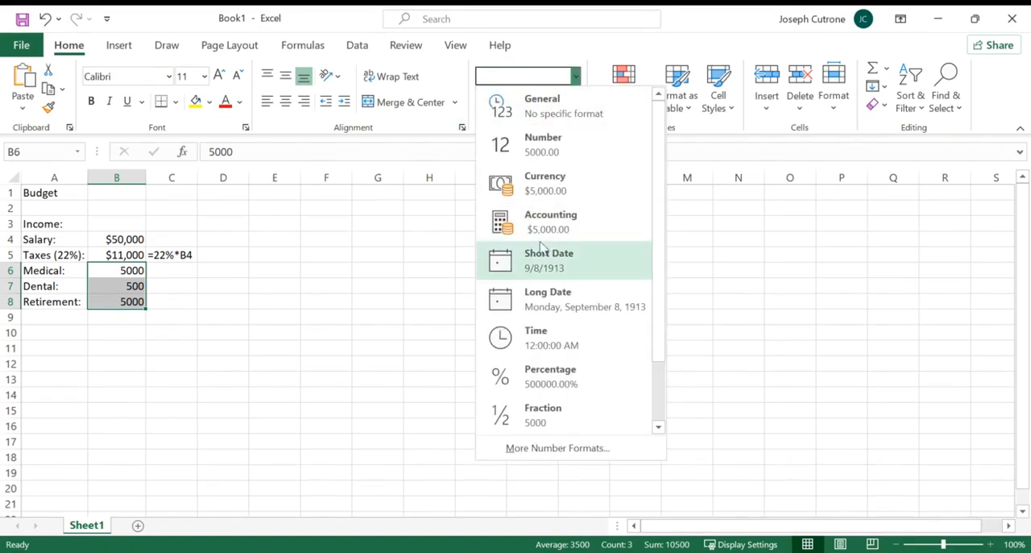
left_click(549, 178)
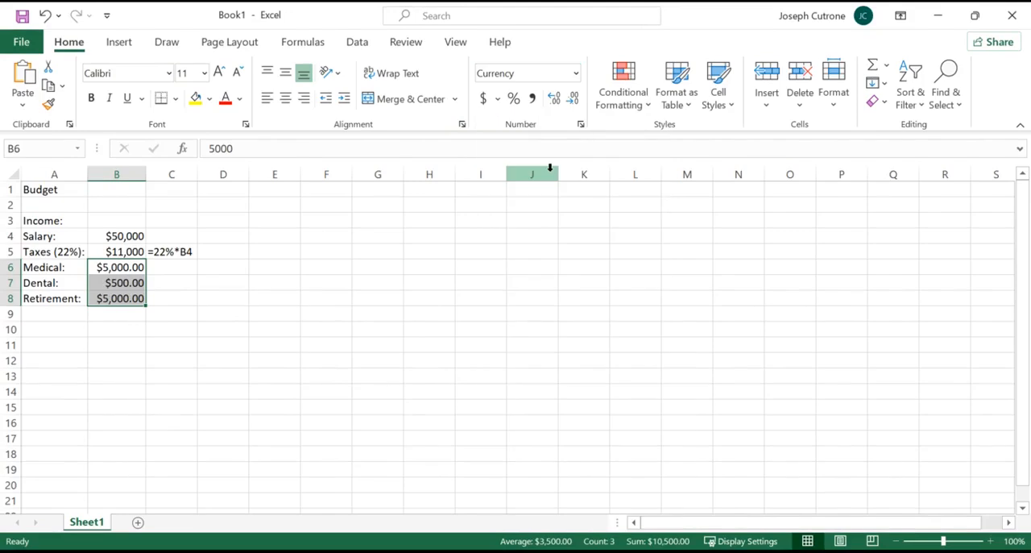
left_click(574, 99)
left_click(574, 101)
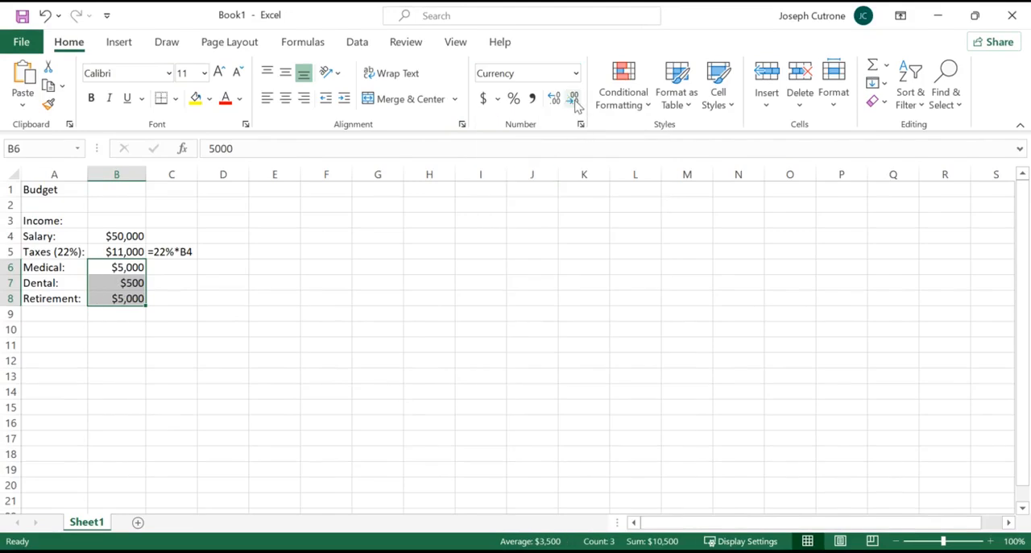
left_click(277, 311)
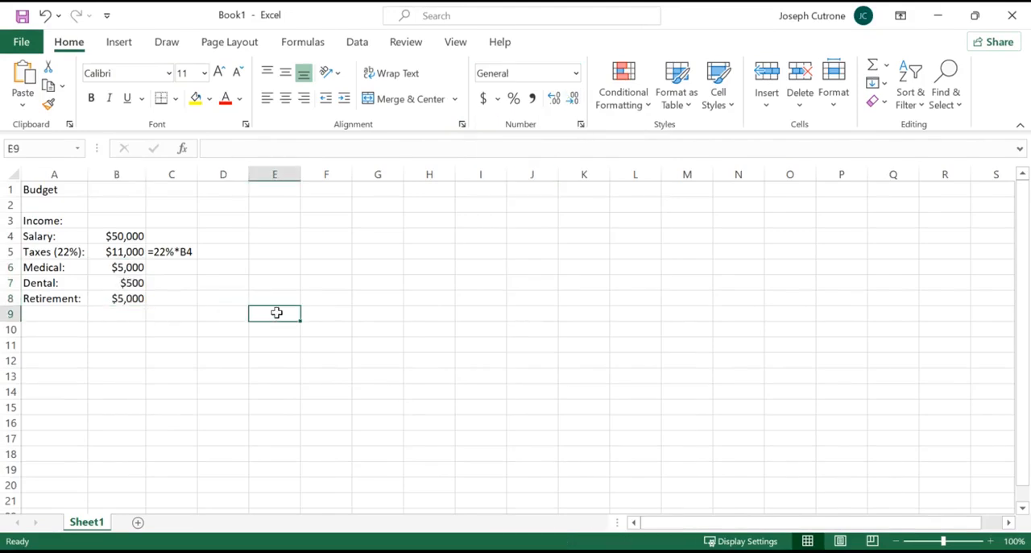
left_click(142, 273)
left_click_drag(142, 273, 140, 296)
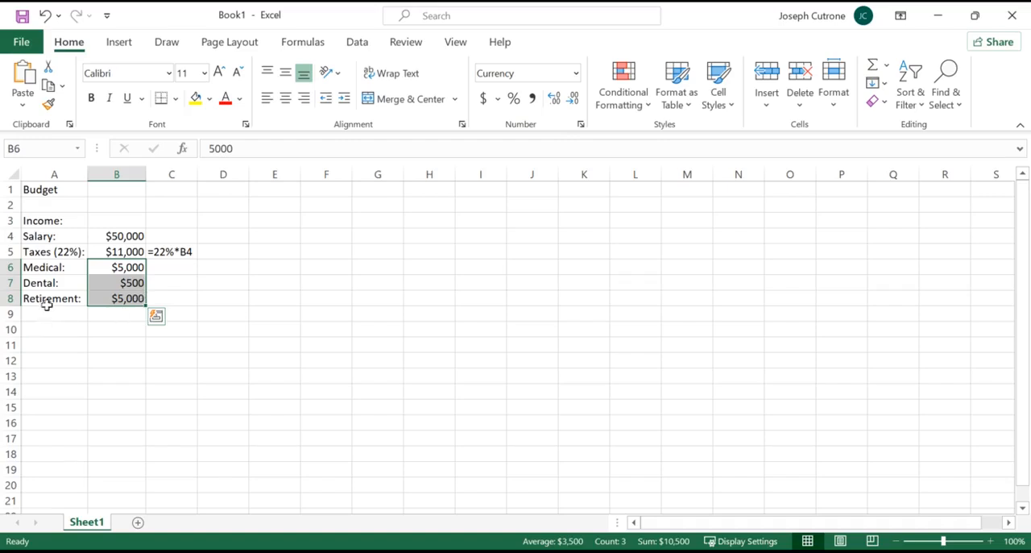
left_click(87, 349)
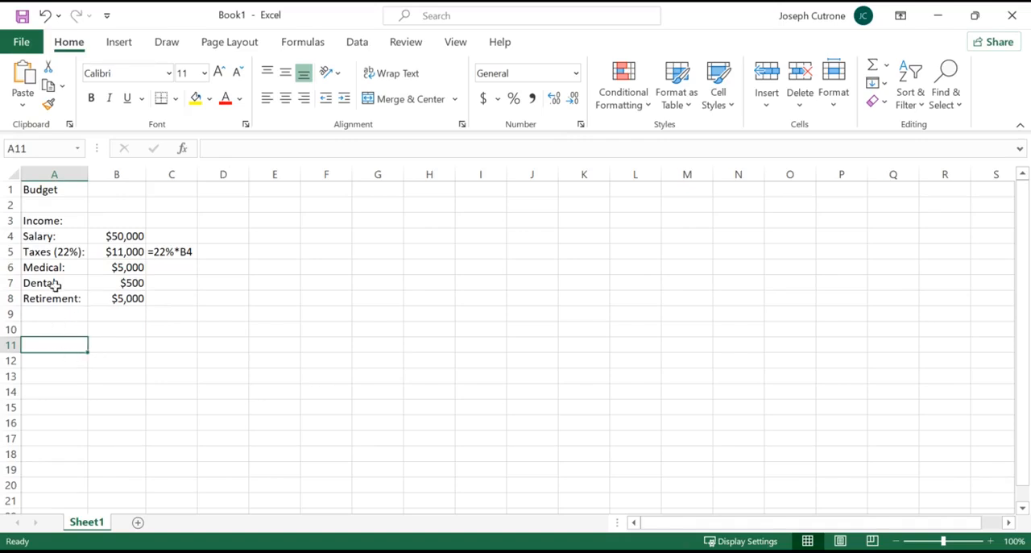
Bold the "Income:" heading in A3 and indent the labels in A4:A8 by one level.
left_click(50, 217)
left_click(92, 98)
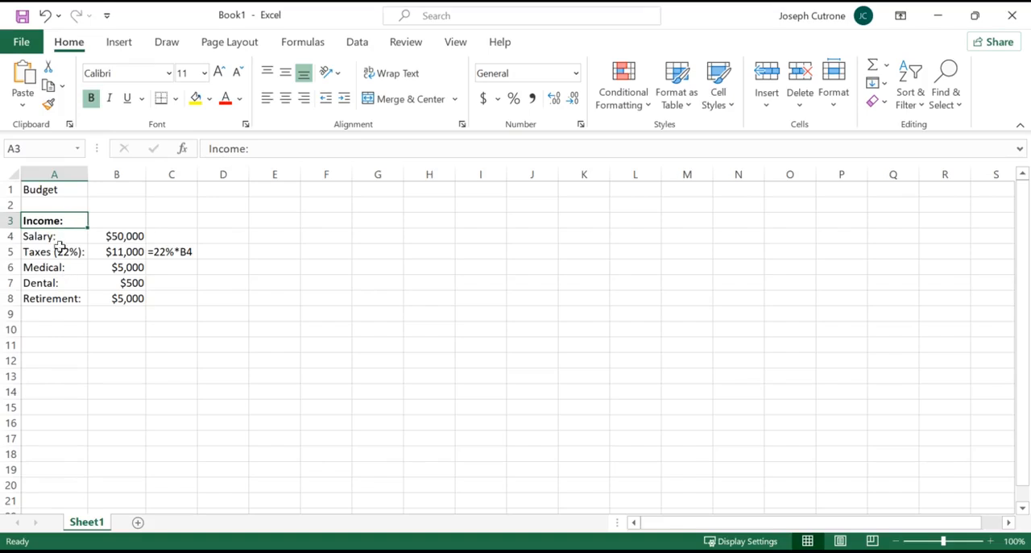
left_click_drag(55, 236, 55, 299)
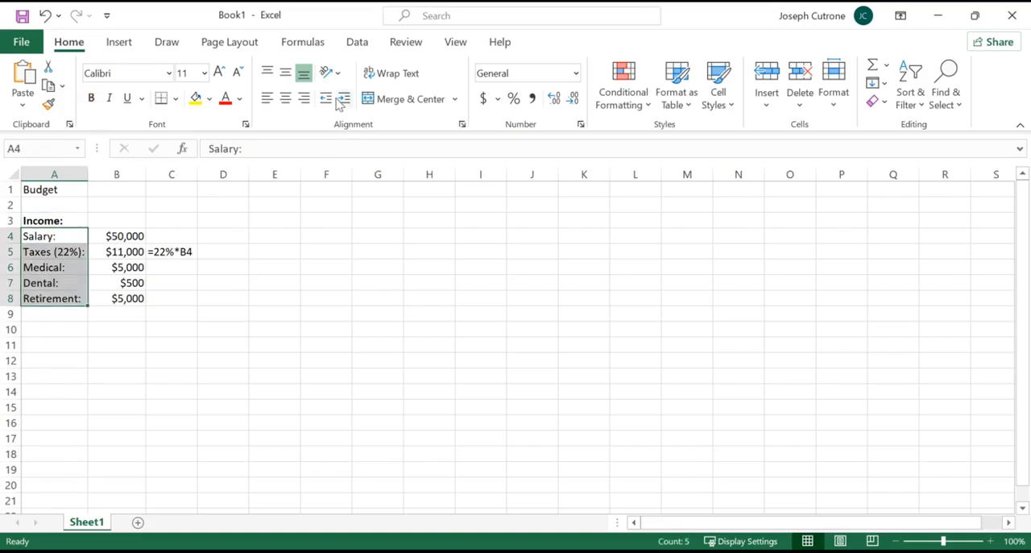
left_click(344, 102)
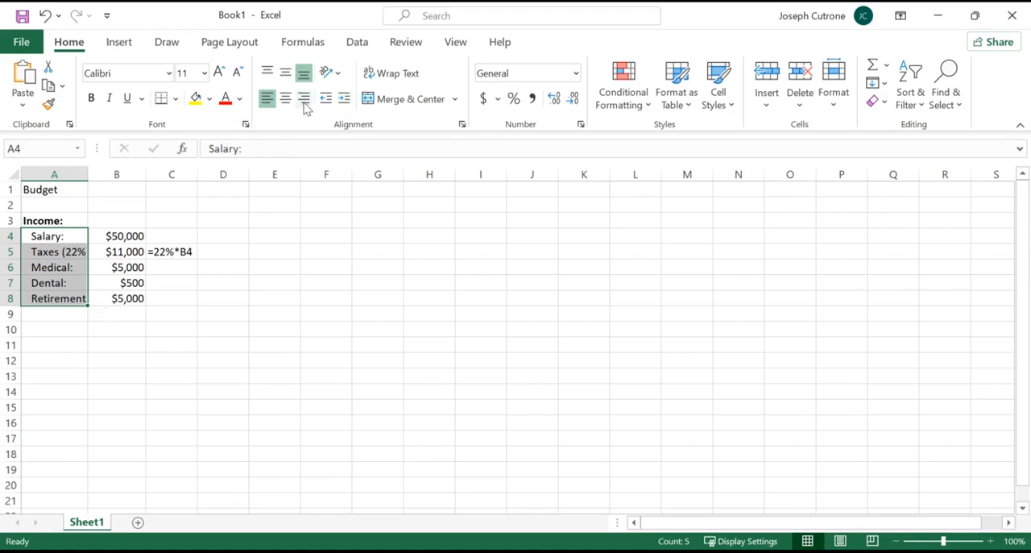
Try right-aligning the labels in A4:A8 without any indent.
left_click(304, 100)
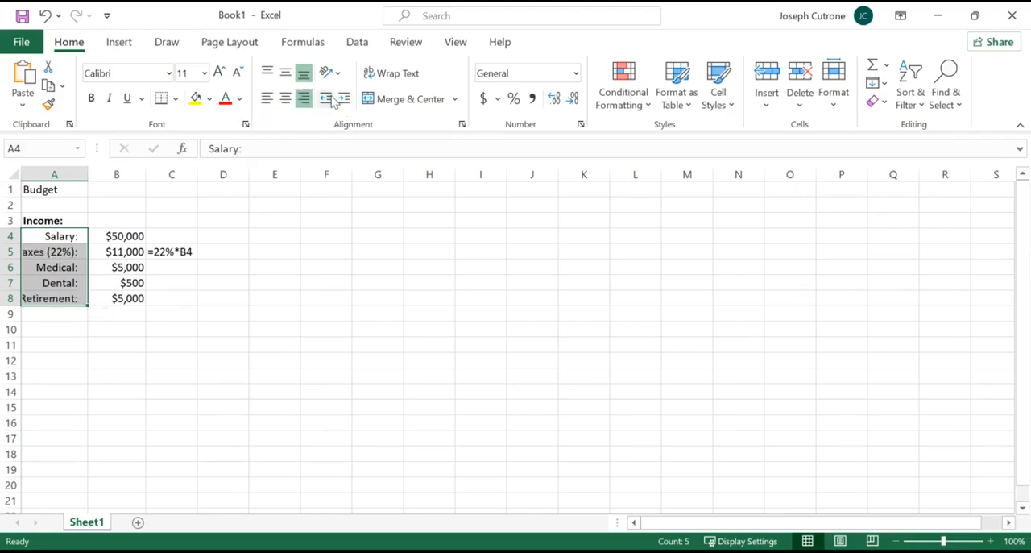
left_click(326, 100)
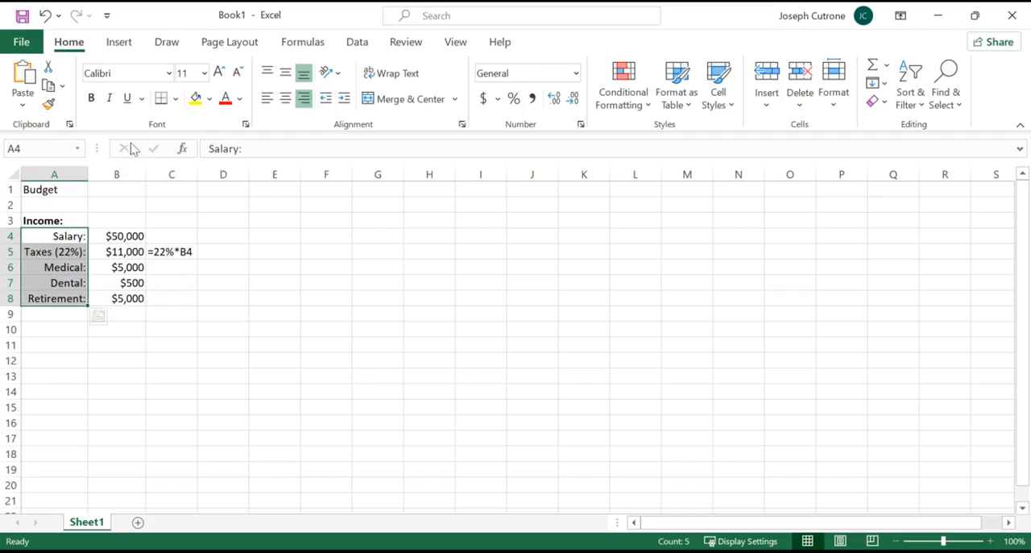
Widen column A slightly and left-align the labels in A4:A8 with one level of indent.
left_click_drag(87, 174, 98, 176)
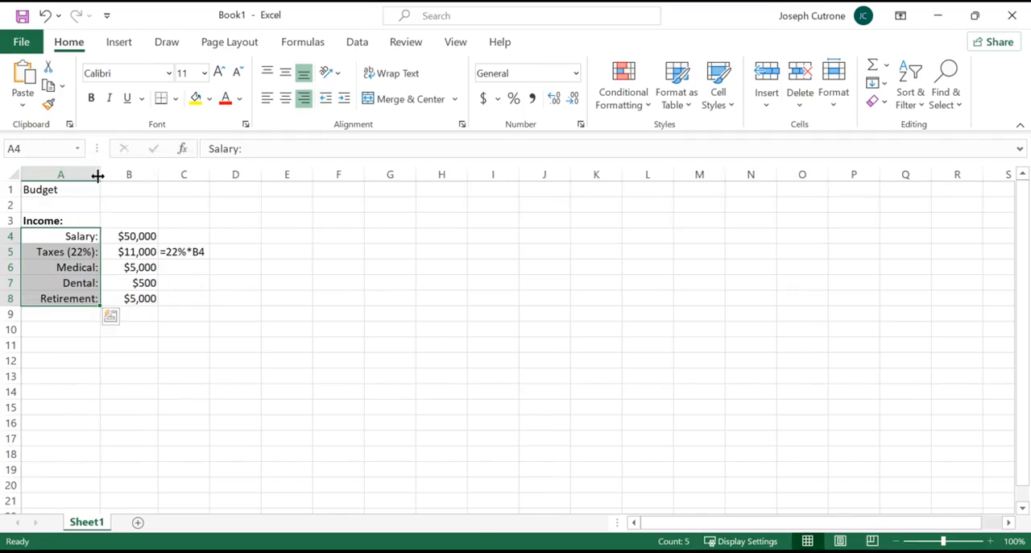
left_click(267, 98)
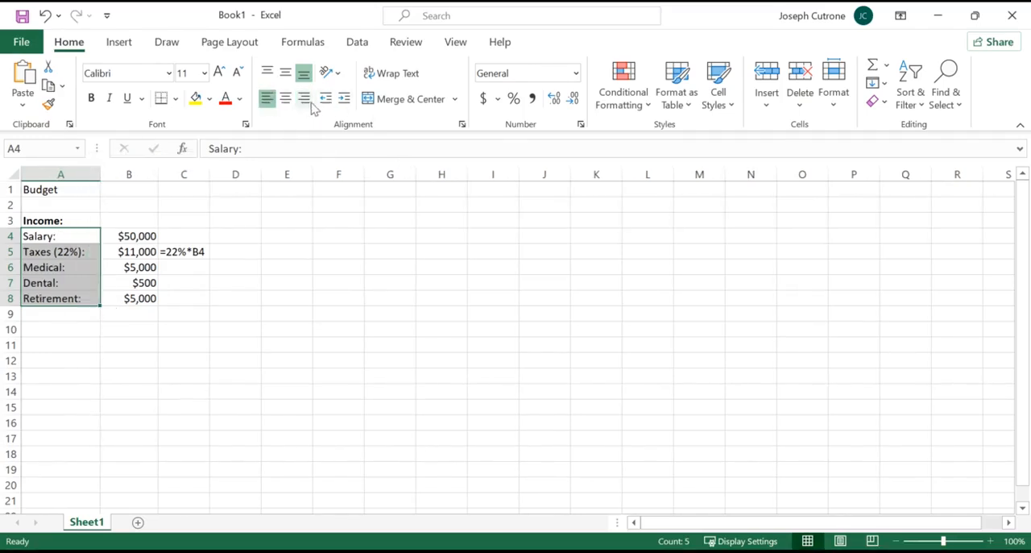
left_click(344, 99)
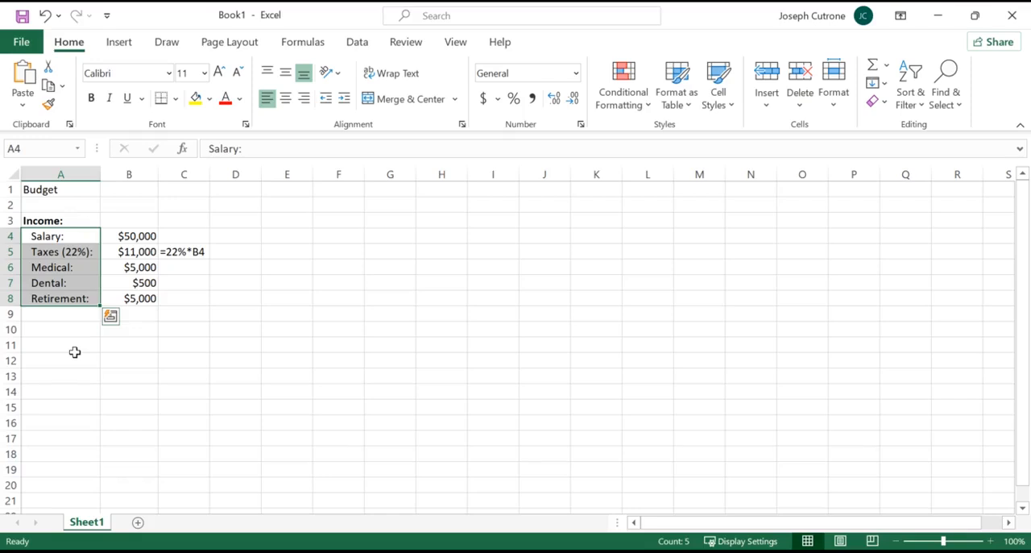
Add the label "Net Income:" in A9, remove its indent and make it bold.
left_click(70, 316)
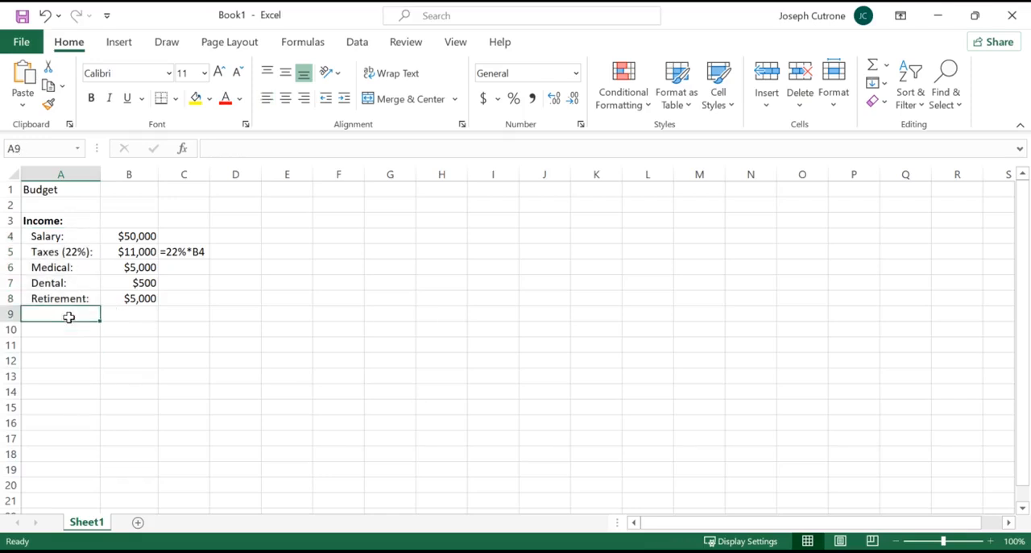
type("Net Income:")
key("Return")
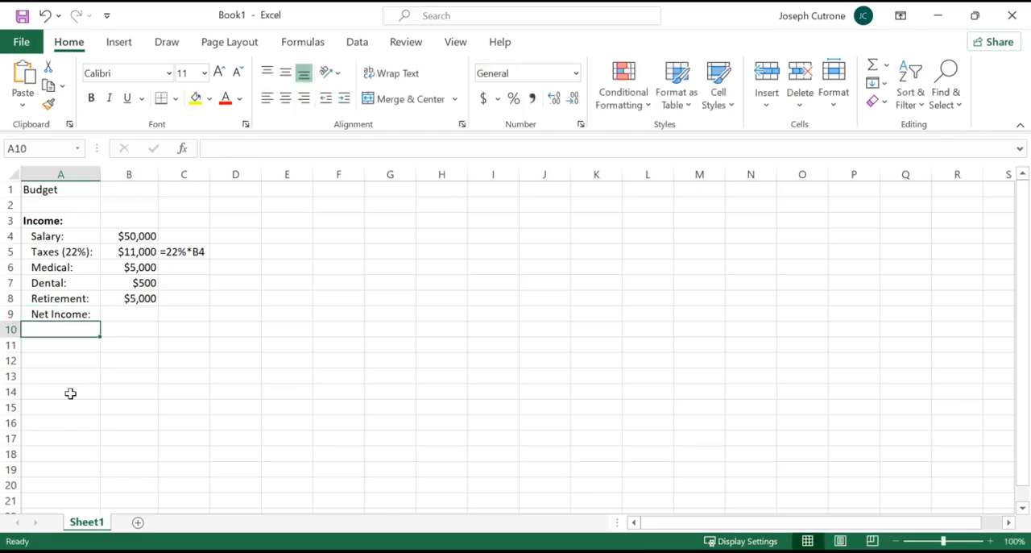
key("Up")
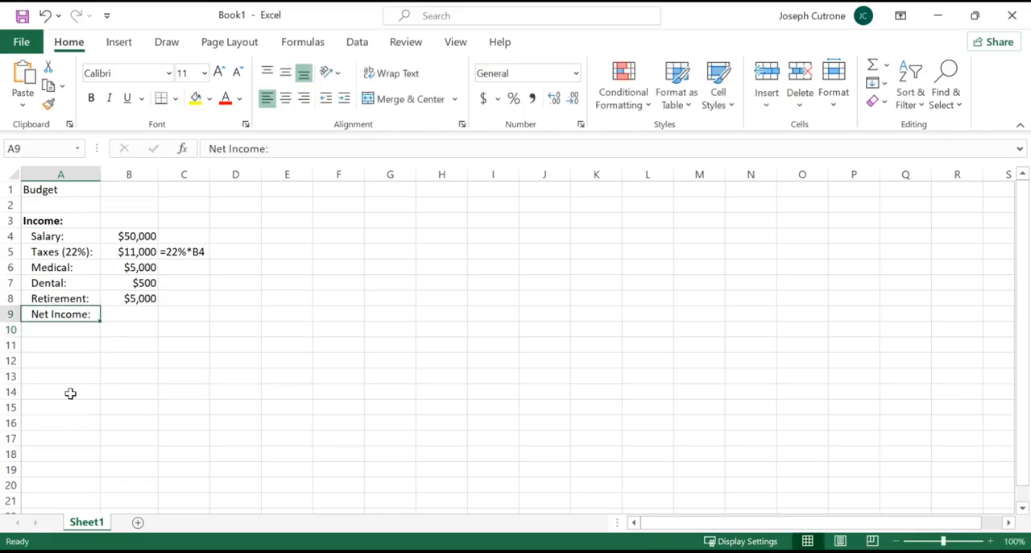
left_click(327, 101)
key("ctrl+b")
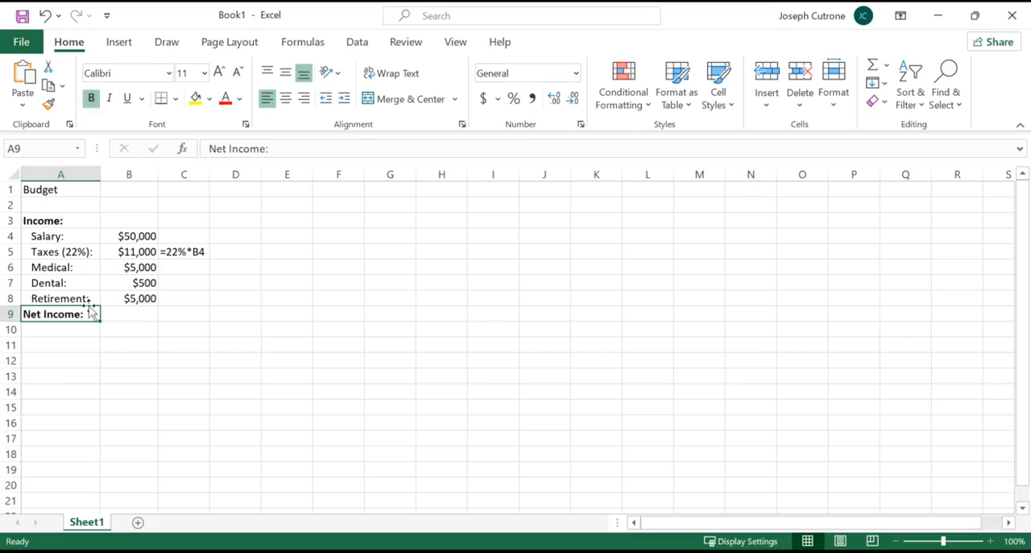
Calculate the net income in B9 with the formula =B4-B5-B6-B7-B8, subtracting the taxes and deductions from the salary.
left_click(133, 323)
key("Up")
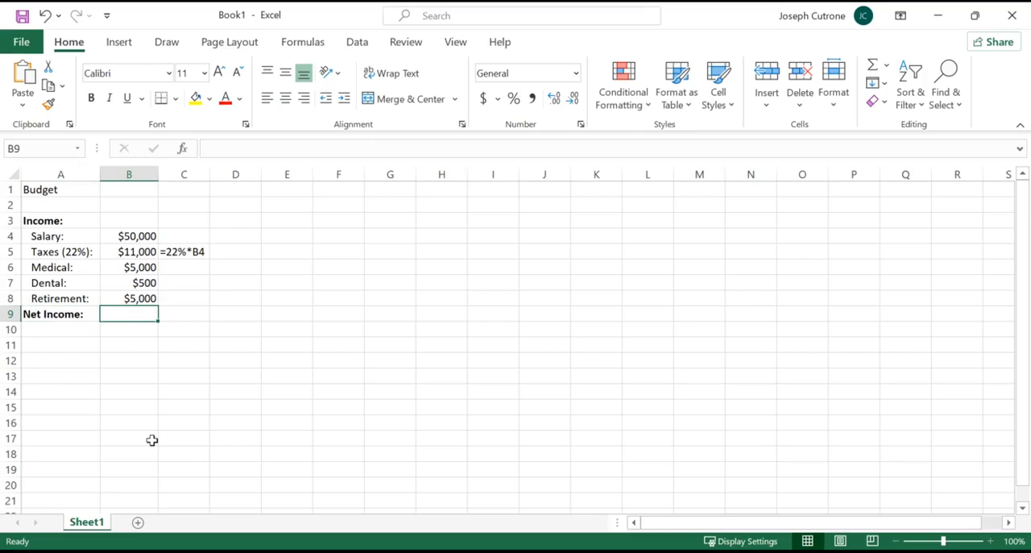
type("=")
left_click(134, 234)
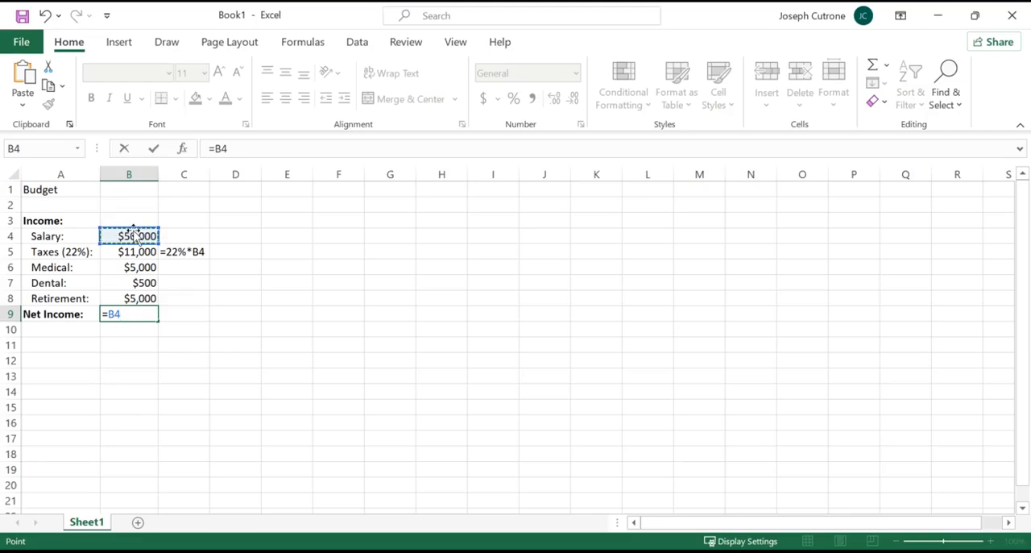
type("-")
left_click(132, 252)
type("-")
left_click(129, 267)
type("-")
left_click(125, 283)
type("-")
left_click(125, 298)
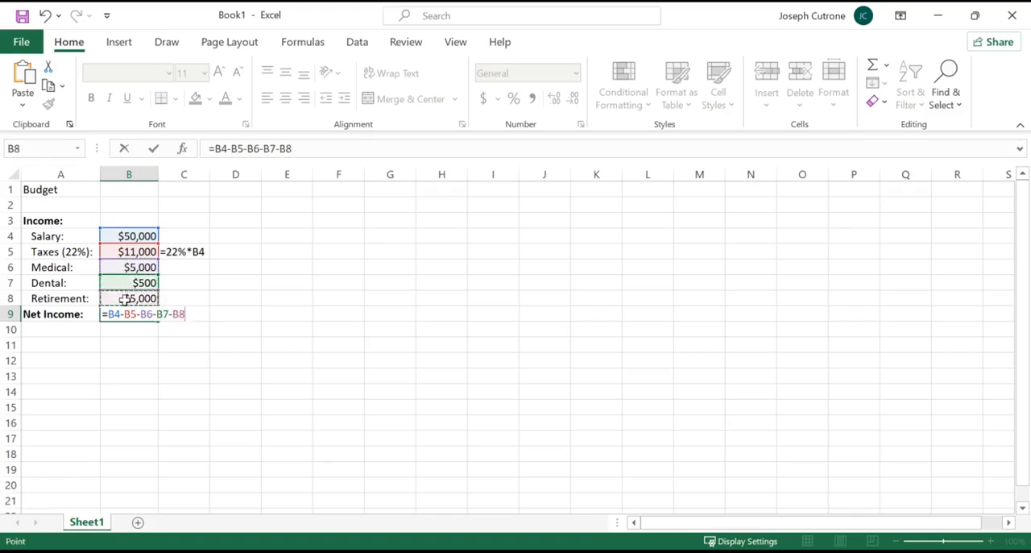
key("Return")
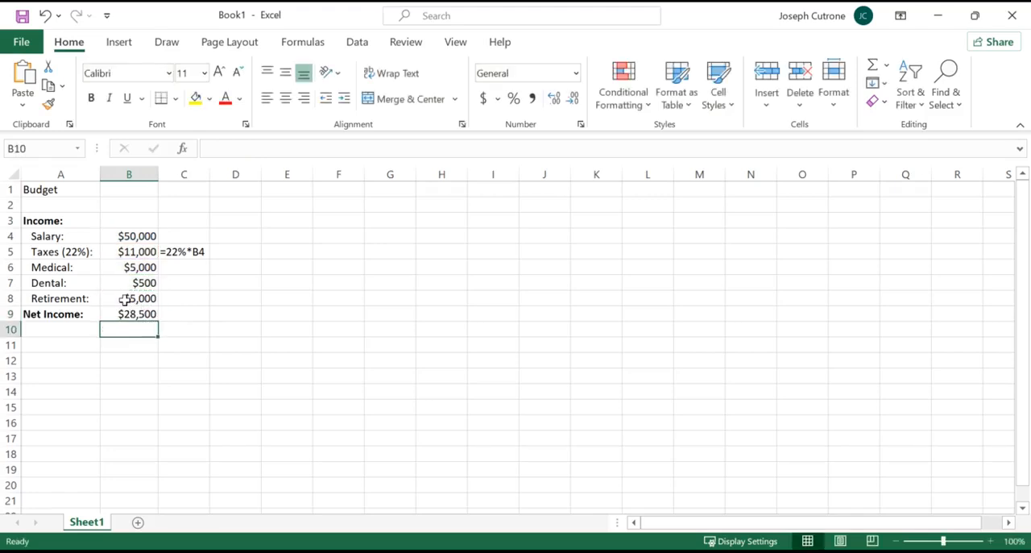
double_click(132, 314)
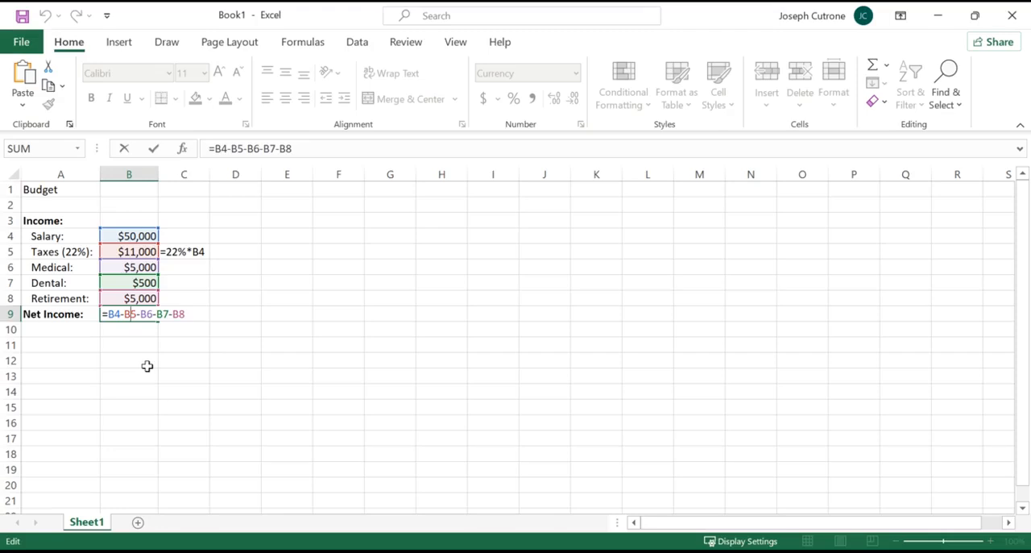
key("Return")
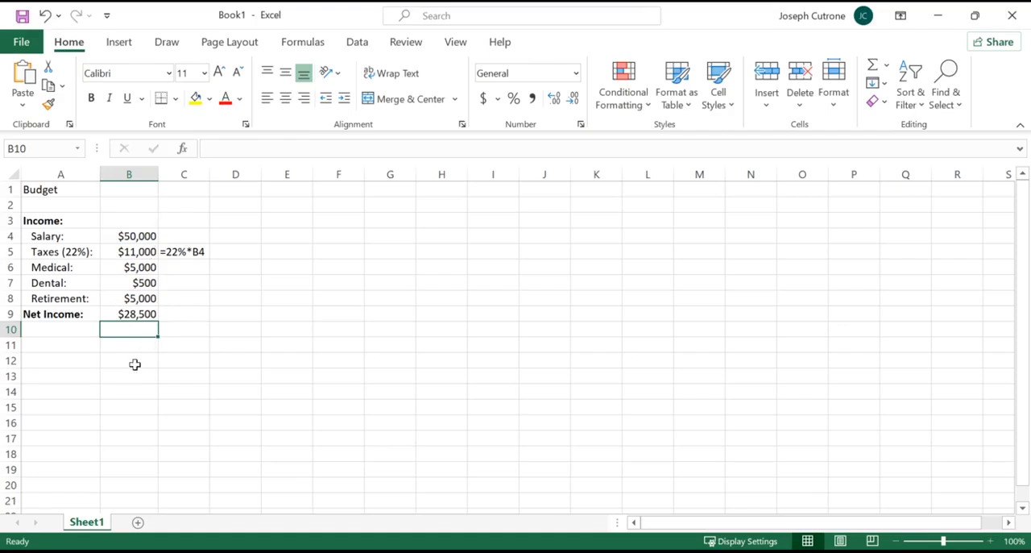
Copy the FORMULATEXT formula from C5 to C9 to display the net income formula as text.
left_click(198, 250)
key("ctrl+c")
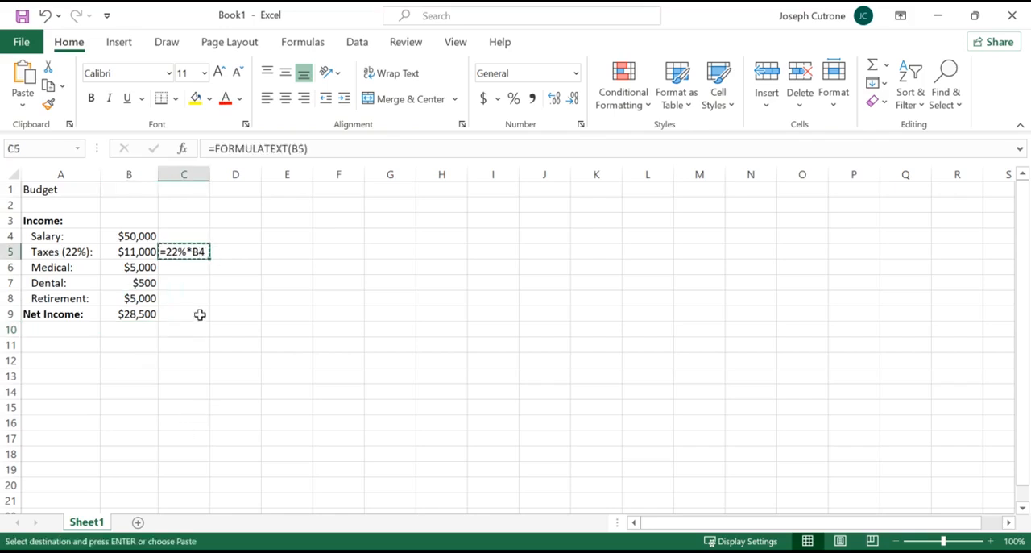
left_click(198, 312)
key("ctrl+v")
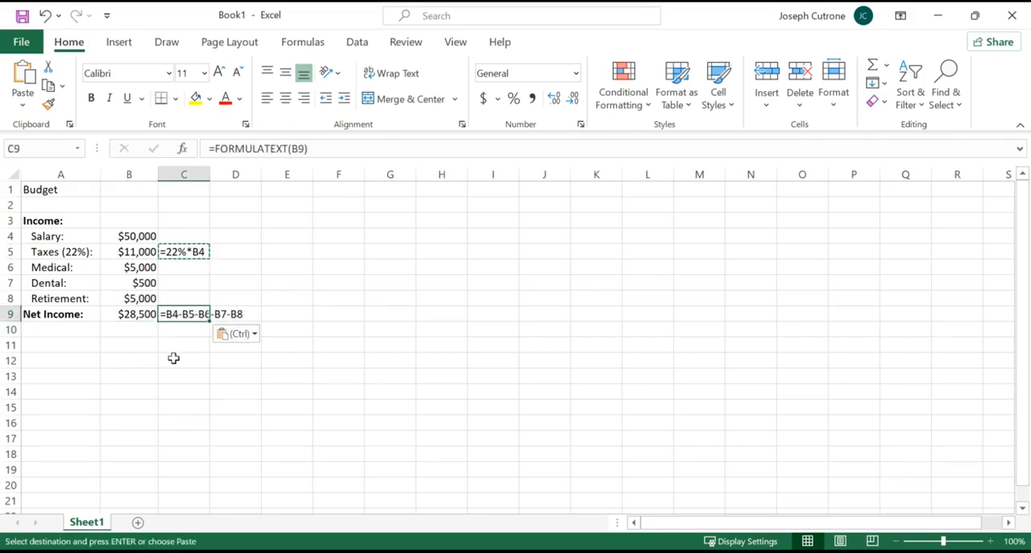
left_click(186, 251)
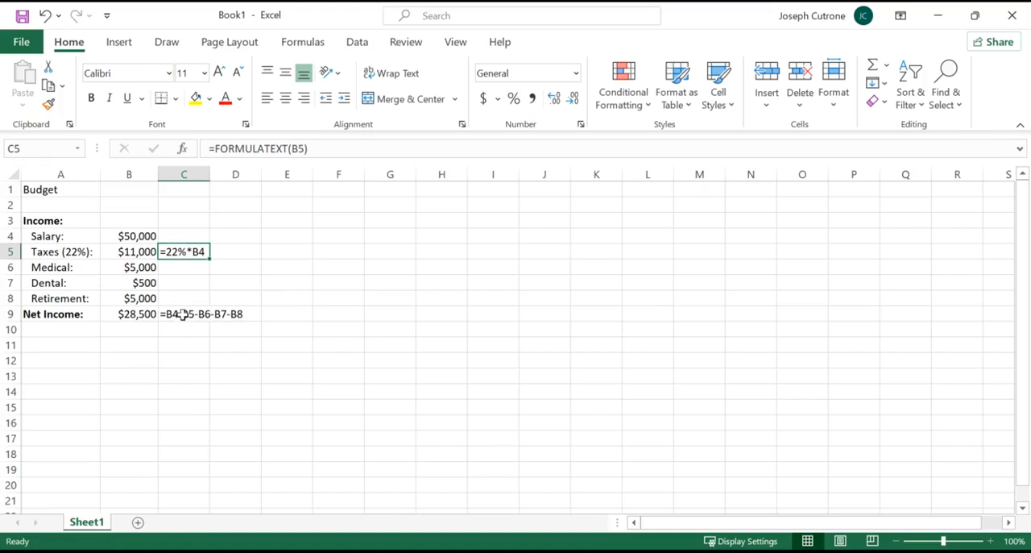
left_click(184, 315)
Make the net income amount in B9 bold.
left_click(131, 315)
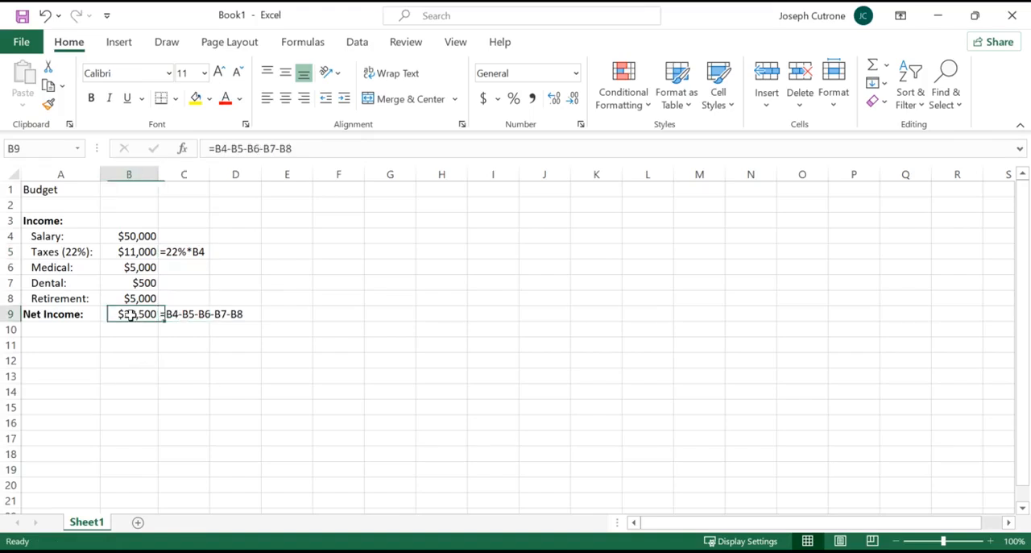
key("ctrl+b")
left_click(134, 407)
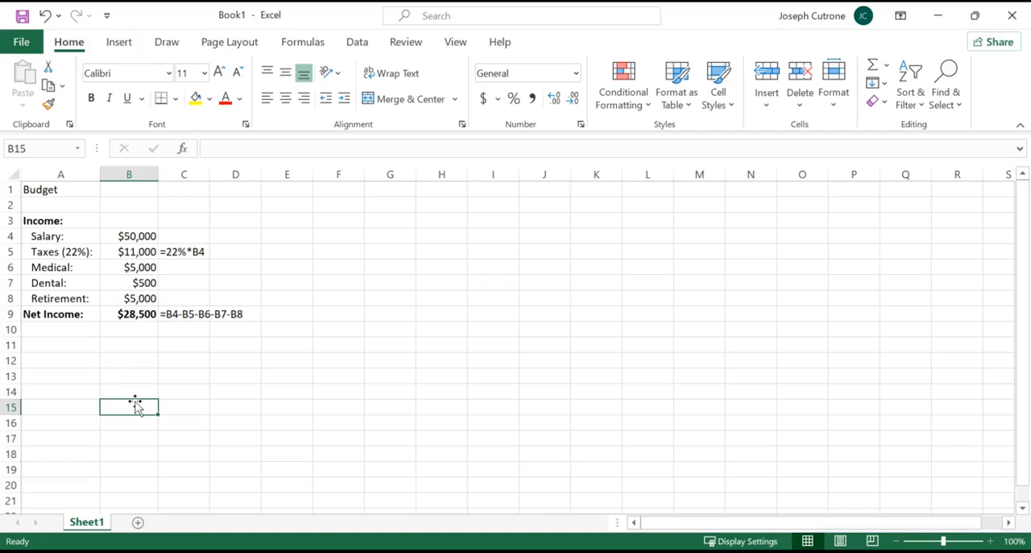
Add the bold heading "Expenses:" in A11.
left_click(81, 346)
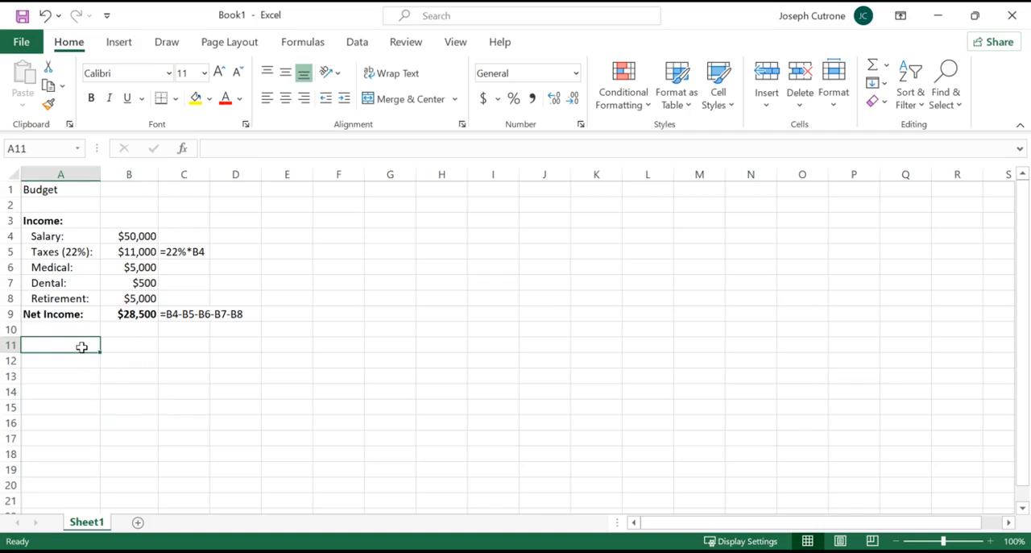
type("Expenses:")
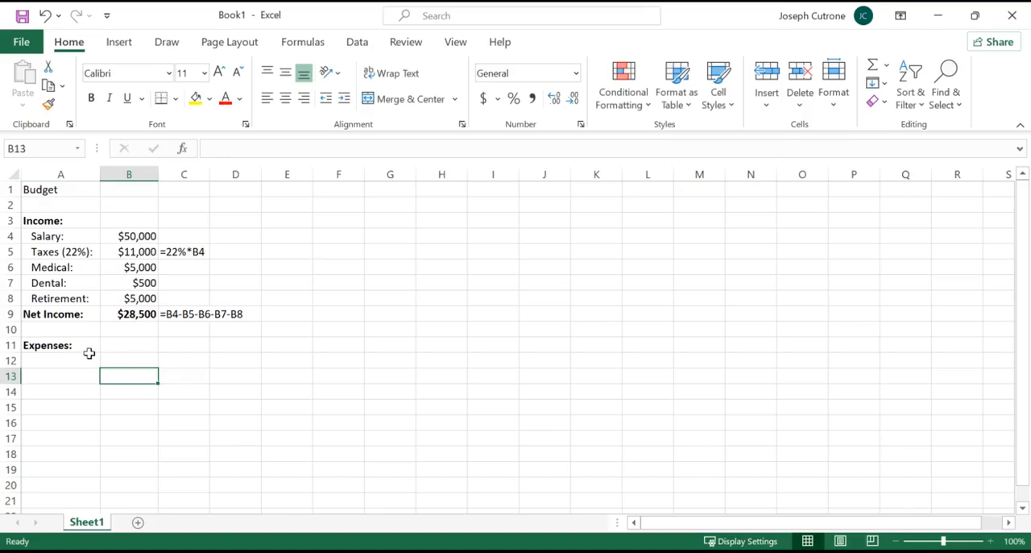
left_click(87, 359)
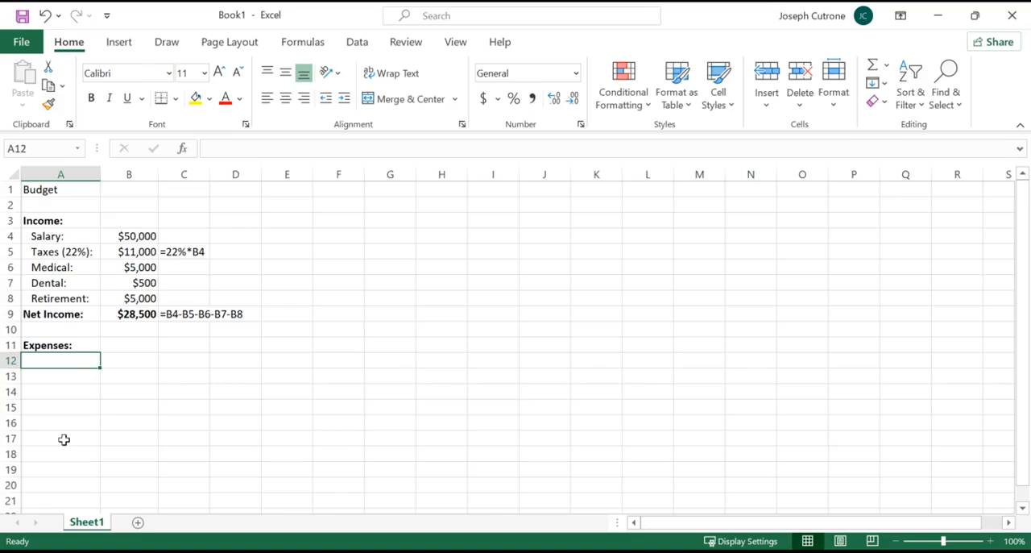
left_click_drag(81, 219, 145, 315)
left_click(138, 371)
Add the label "Rent:" in A12 under the Expenses heading.
left_click(91, 358)
type("R")
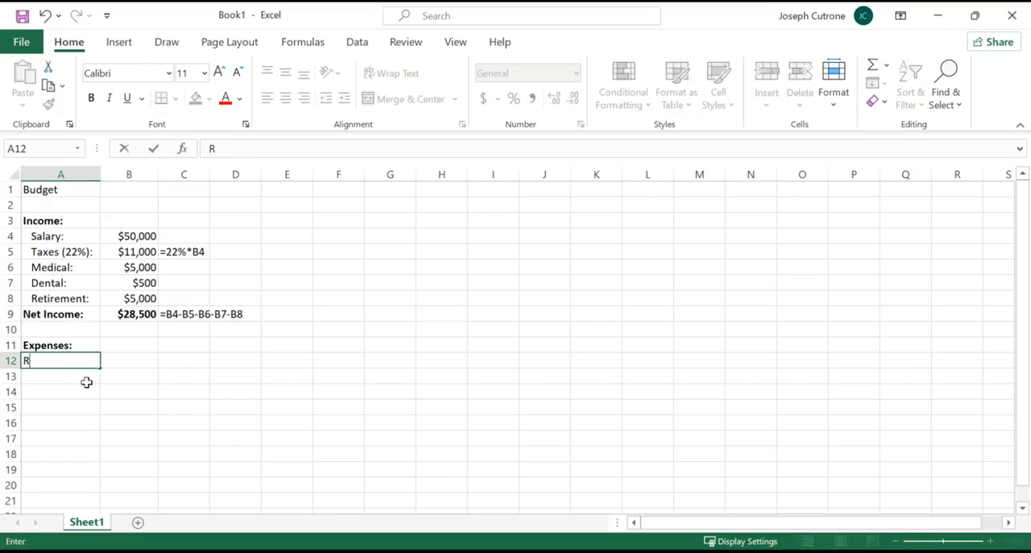
type("ent:")
key("Return")
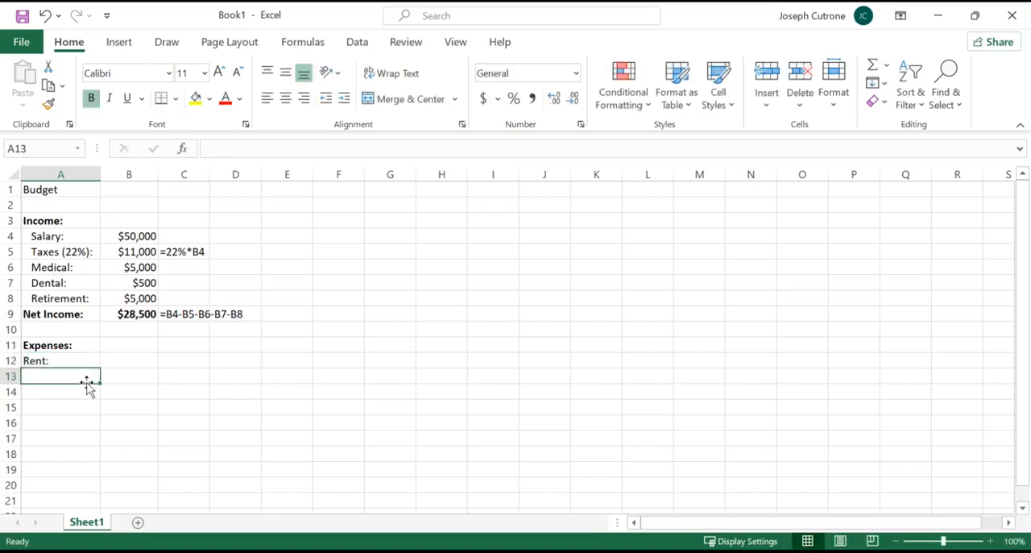
Calculate the yearly rent in B12 with the formula =1500*12.
key("Up")
key("Right")
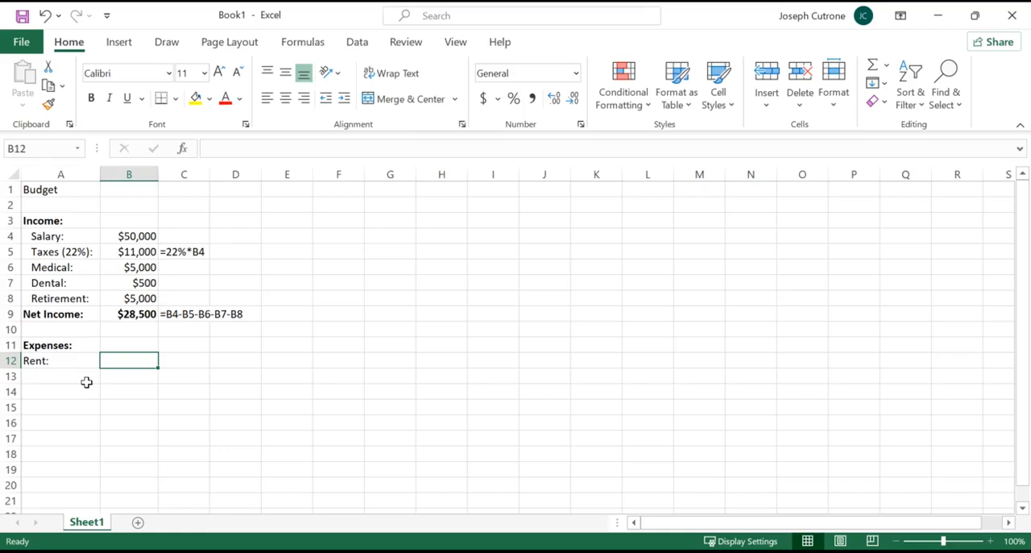
type("=1500")
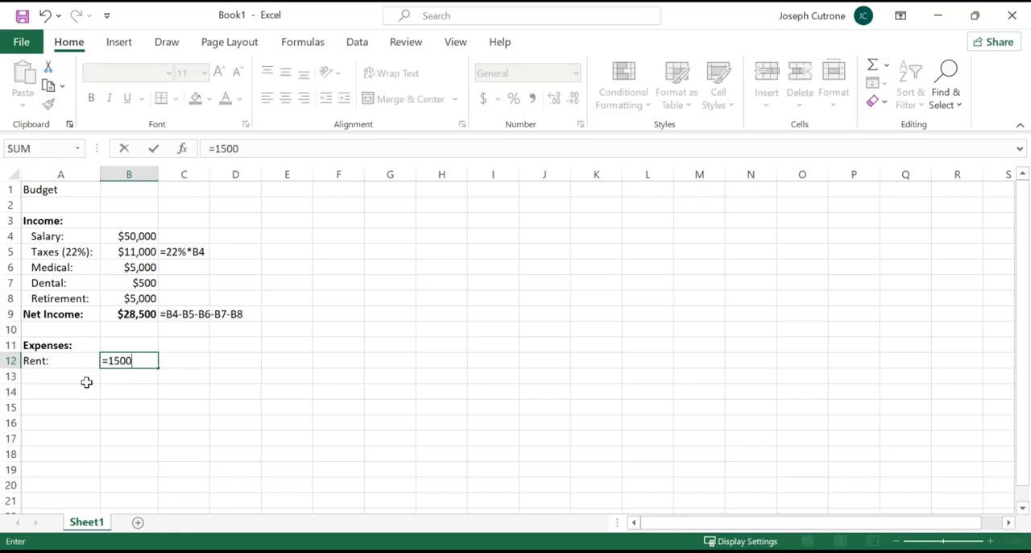
type("*12")
key("Return")
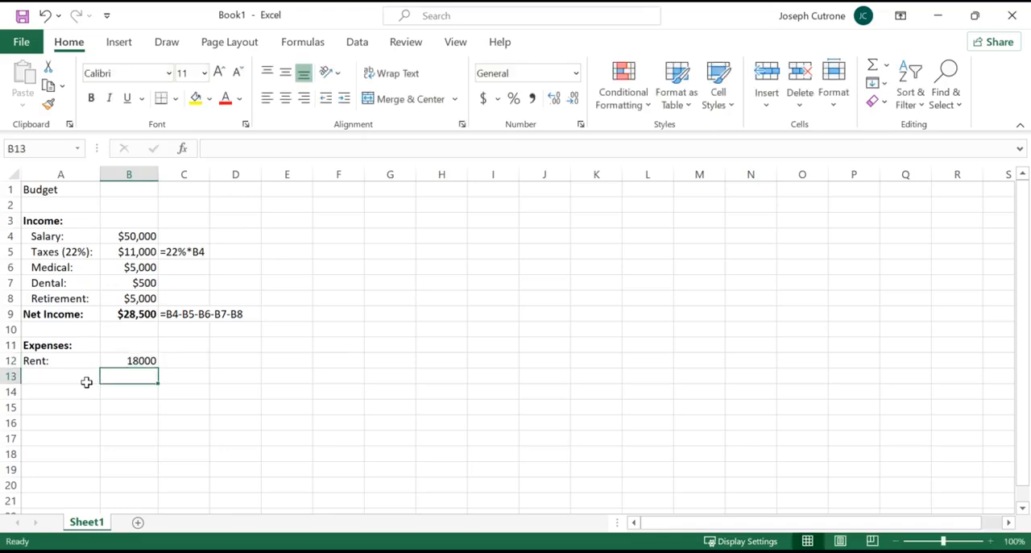
Add the label "Food:" in A13 and remove its bold formatting.
left_click(39, 373)
type("Fo")
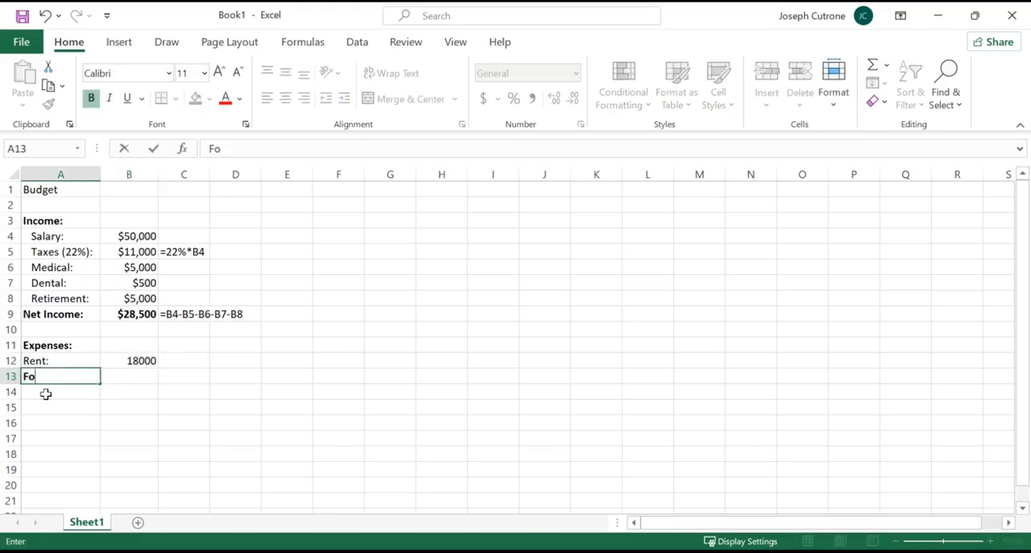
type("od:")
key("Return")
key("Up")
key("ctrl+b")
Enter 5000 as the food expense in B13.
key("Right")
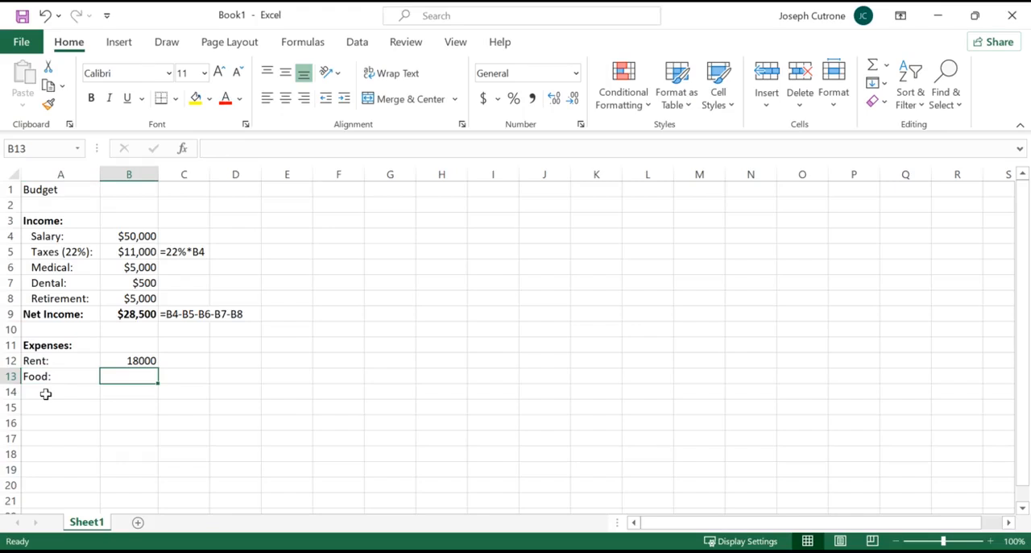
type("5000")
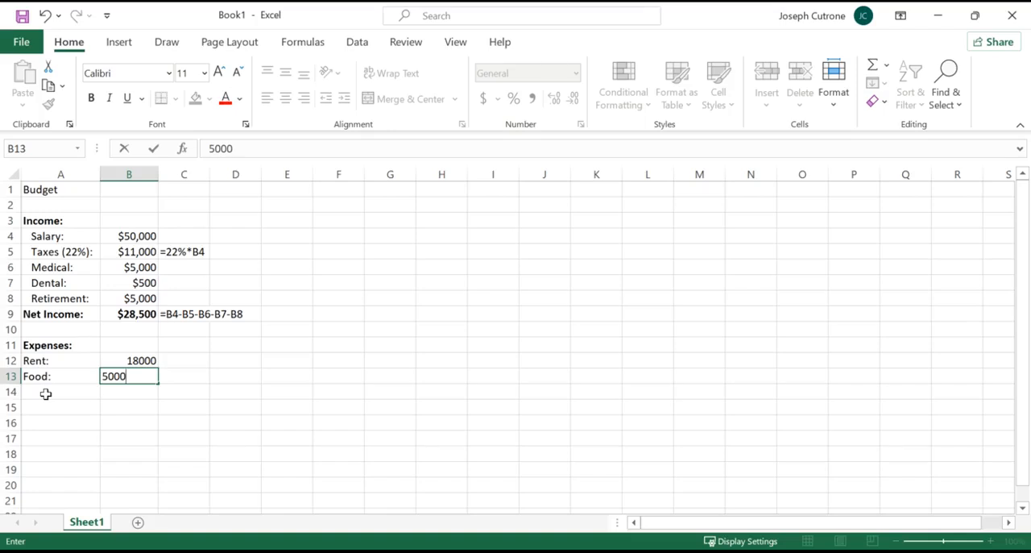
key("Return")
Add the label "Car/Transportation:" in A14 and widen column A to fit it.
left_click(46, 393)
type("Ca")
type("r/")
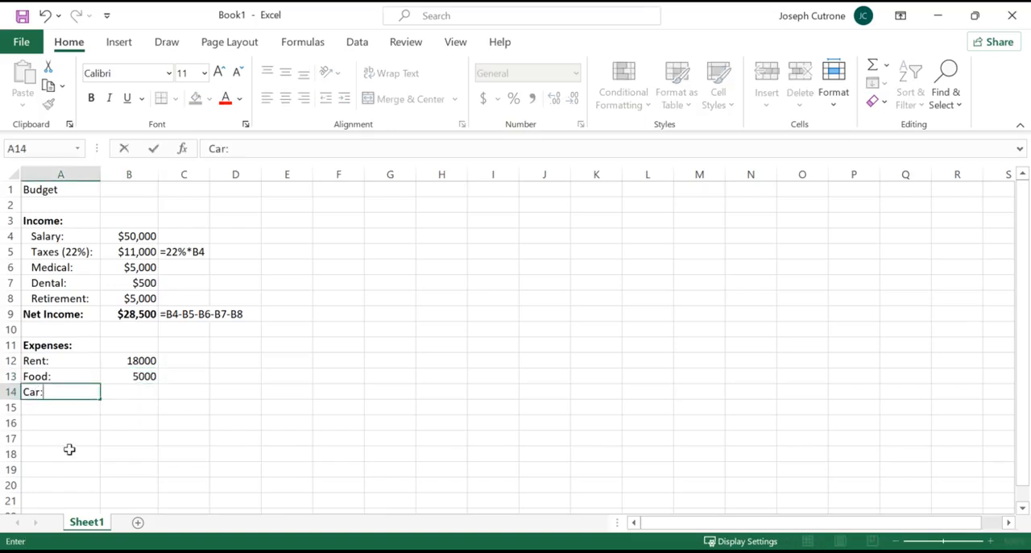
type("Transportation:")
key("Return")
left_click_drag(100, 174, 121, 177)
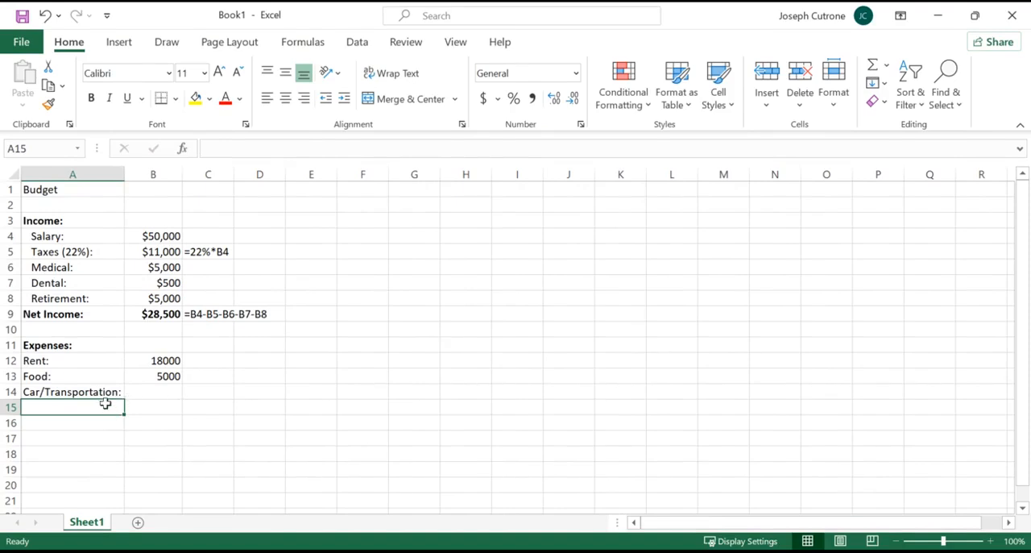
Add the expense labels "Travel:", "Apt Items:" and "Pet:" in A15 to A17.
type("Travel:")
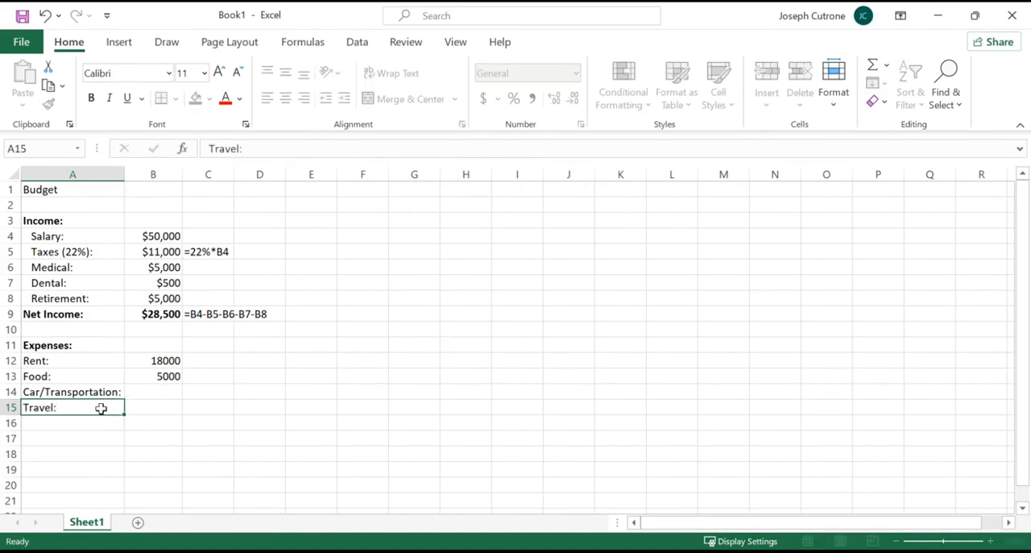
key("Return")
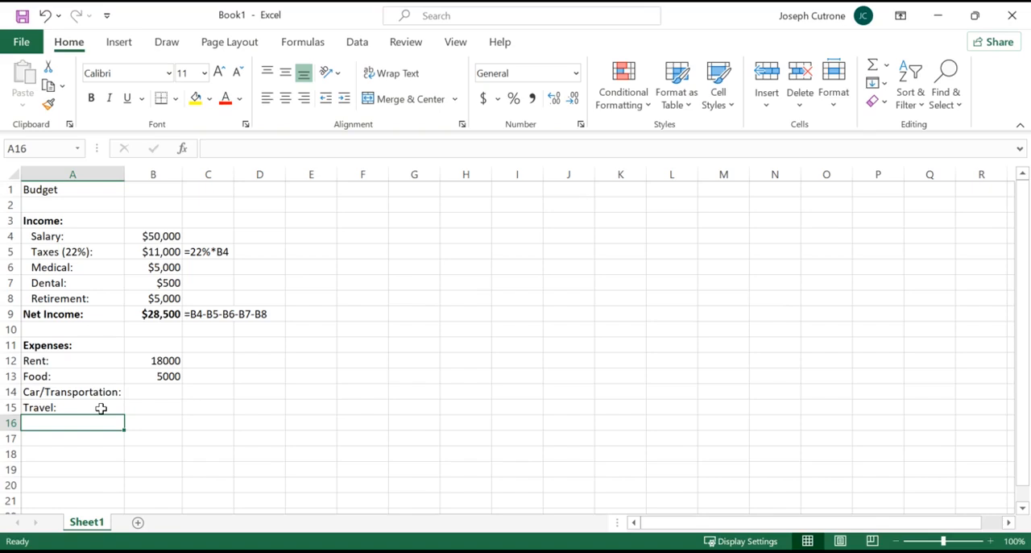
type("Apt ")
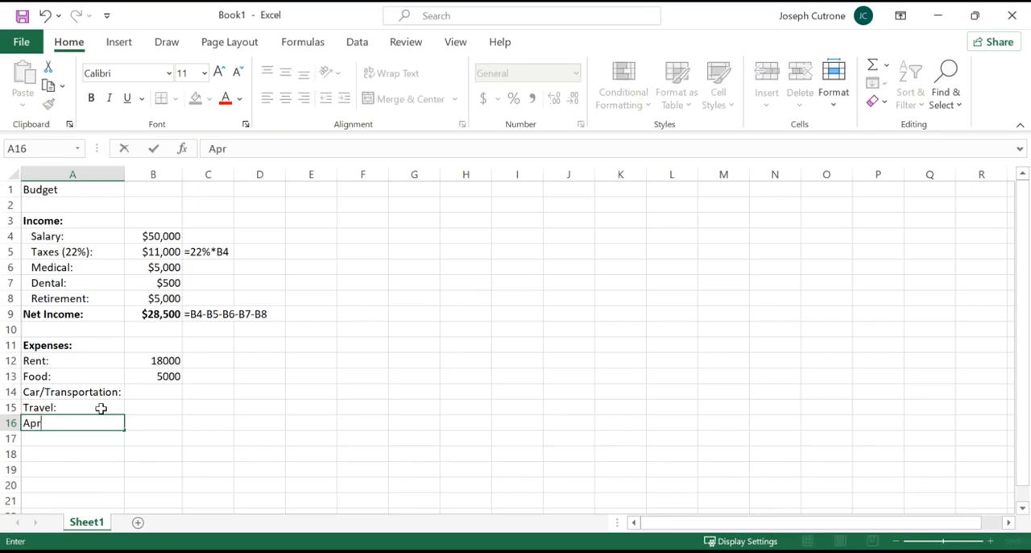
type("Items:")
key("Return")
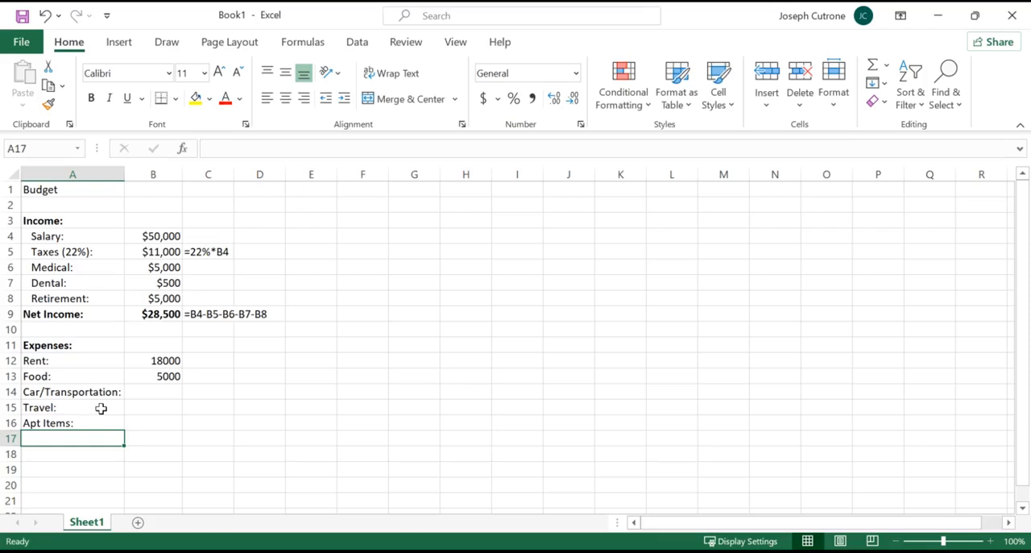
type("Pet:")
key("Return")
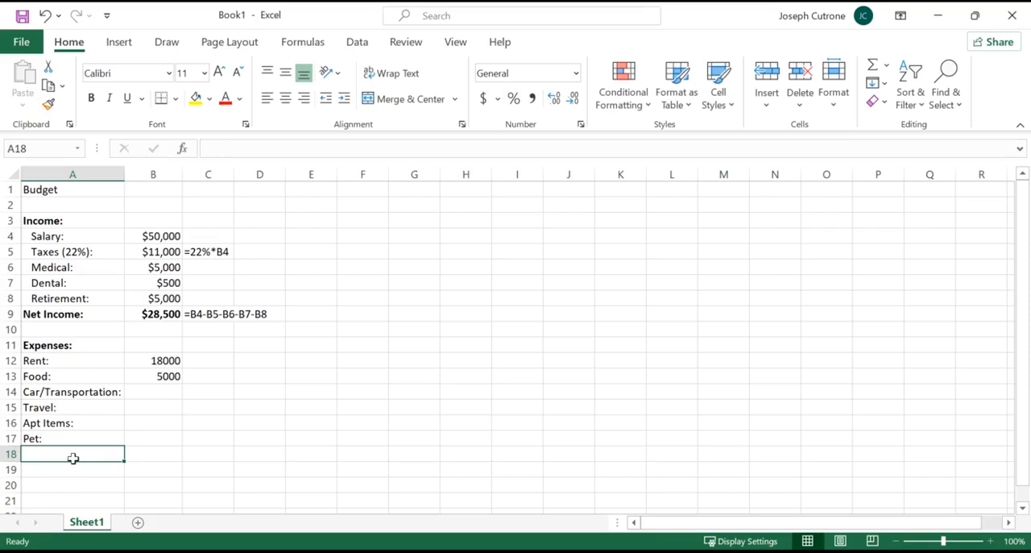
Add the expense labels "Gifts:", "Savings:" and "Loans:" in A18 to A20.
type("Gifts:")
key("Return")
type("Savings:")
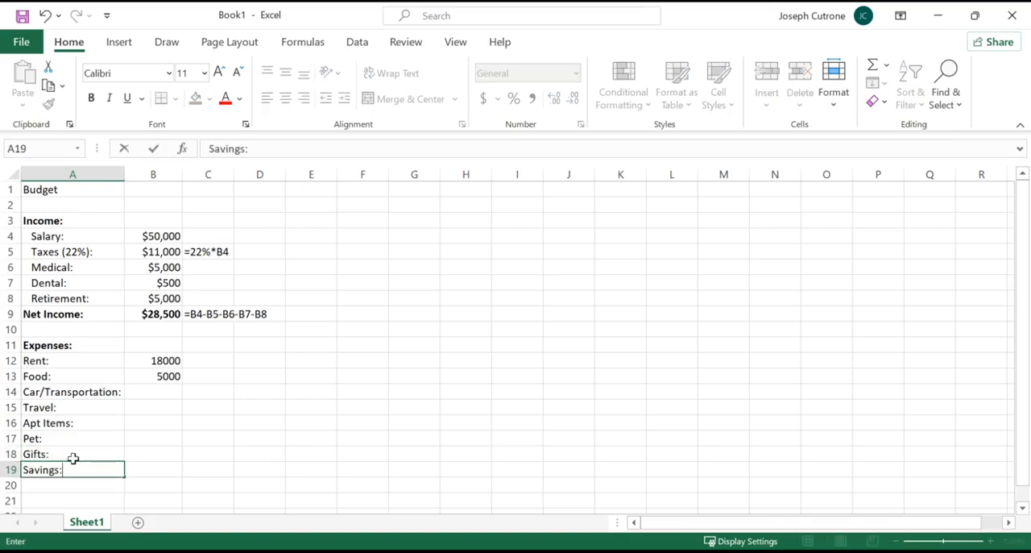
left_click(73, 484)
type("Loans:")
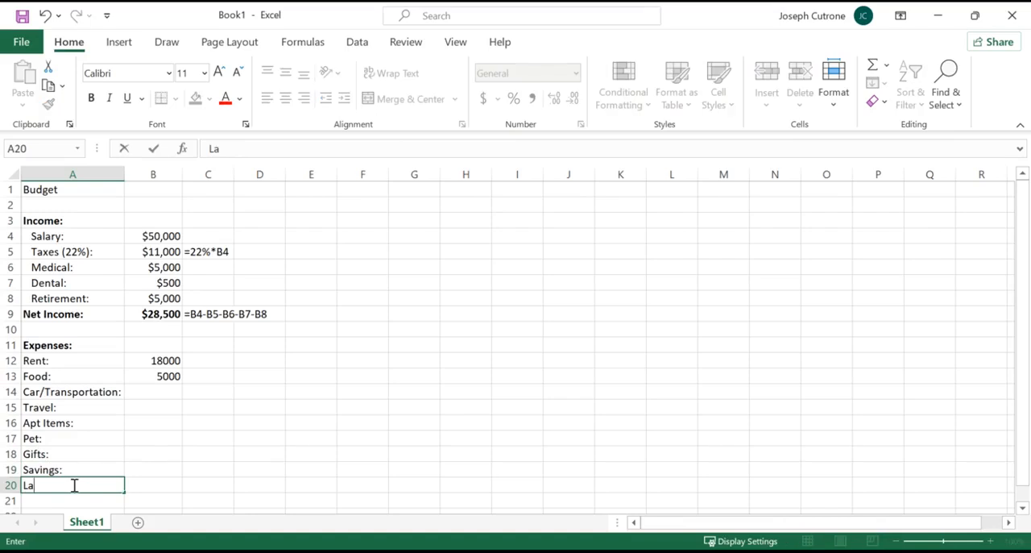
key("Return")
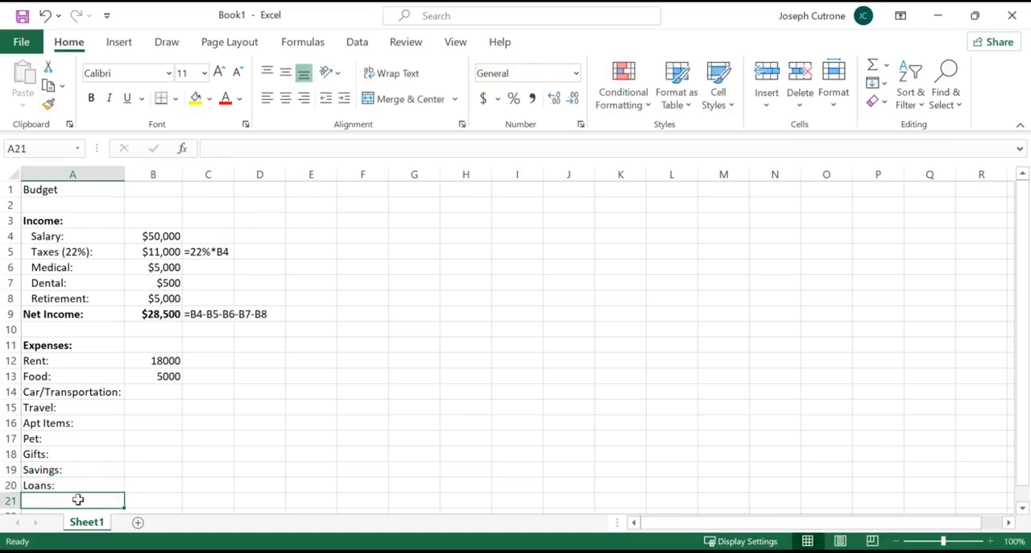
Enter the expense amounts 5000 for Car/Transportation, 2000 for Travel and 1000 for Apt Items in B14 to B16.
left_click(170, 392)
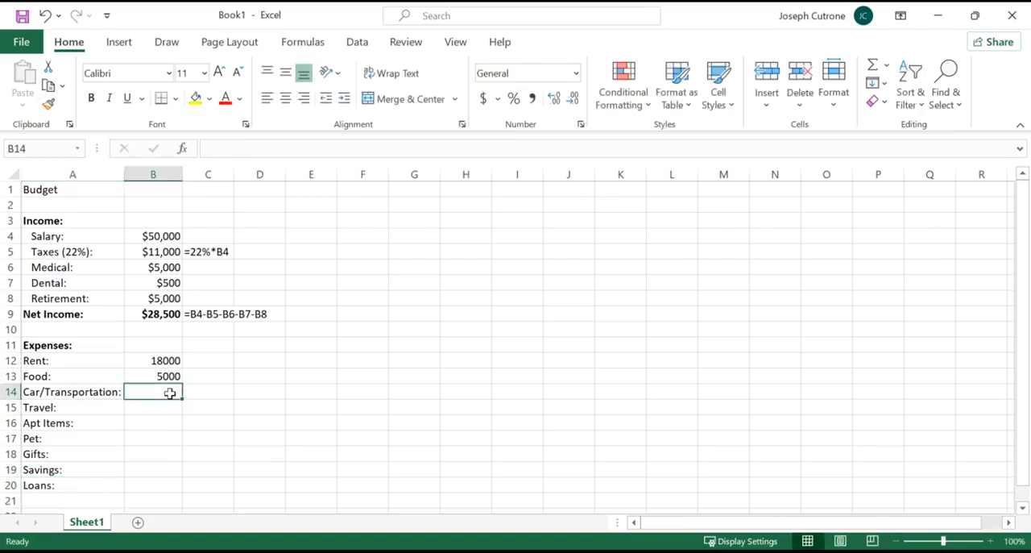
type("5000")
key("Return")
type("2000")
key("Return")
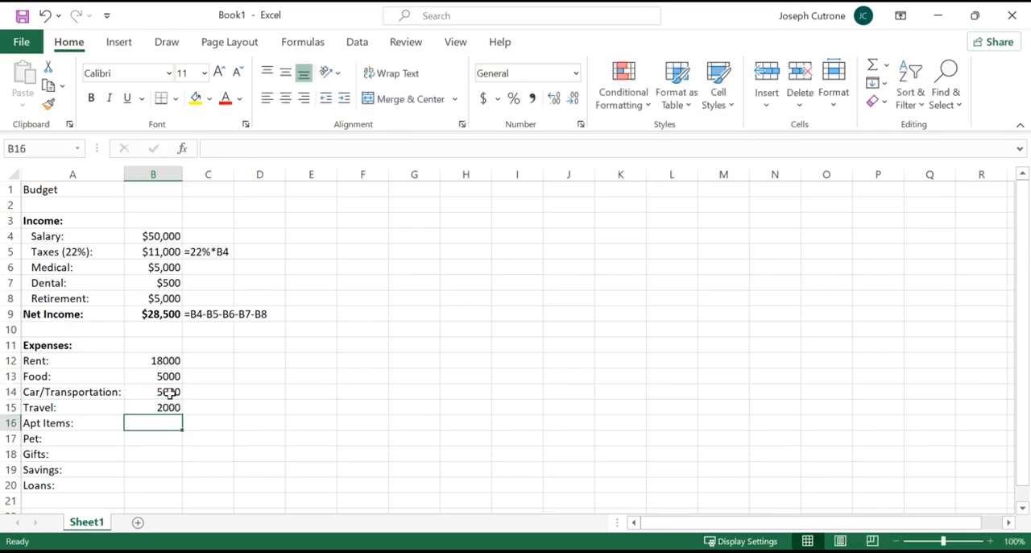
type("1000")
key("Return")
Enter the amounts 1000 for Pet, 500 for Gifts, 5000 for Savings and 10000 for Loans in B17 to B20.
type("1000")
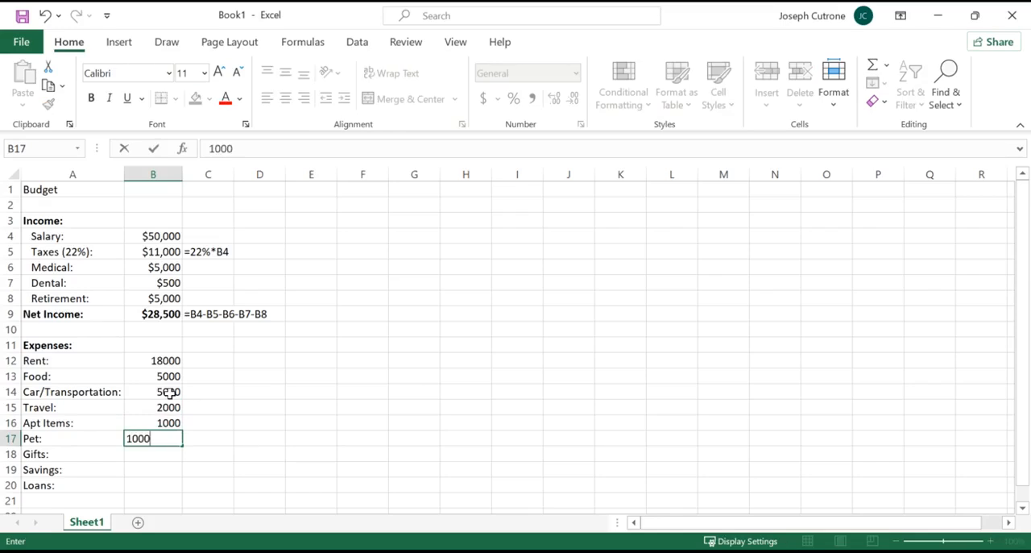
key("Return")
type("500")
key("Return")
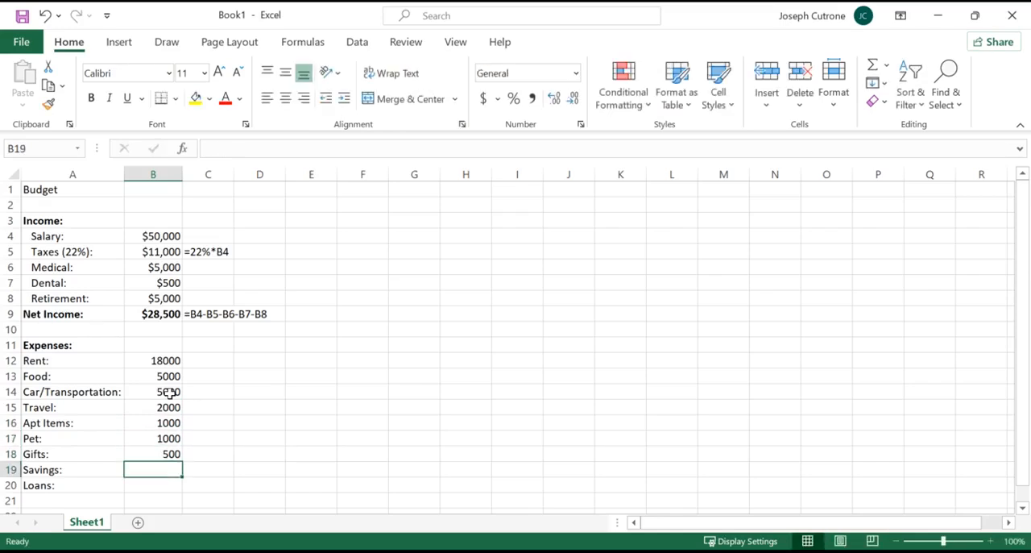
type("5000")
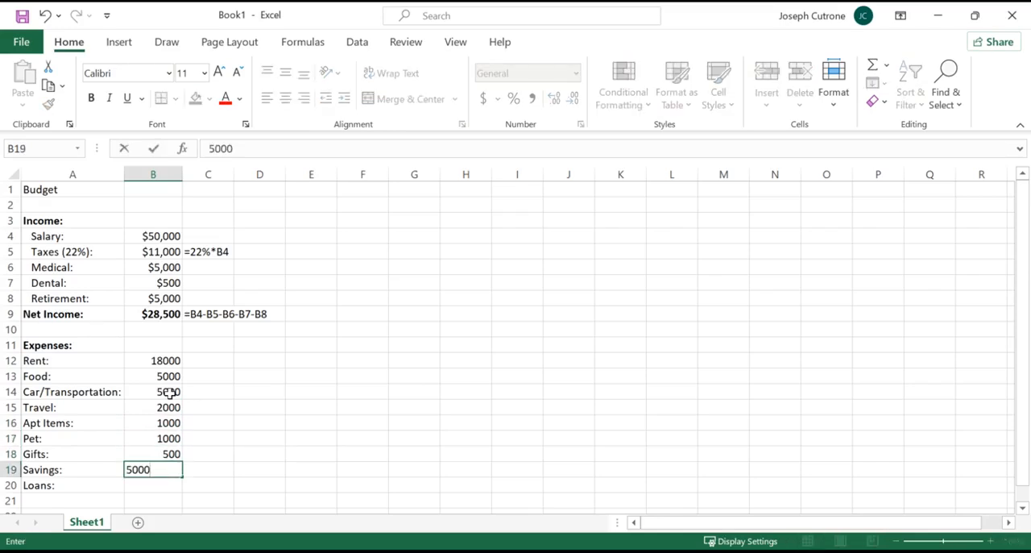
key("Return")
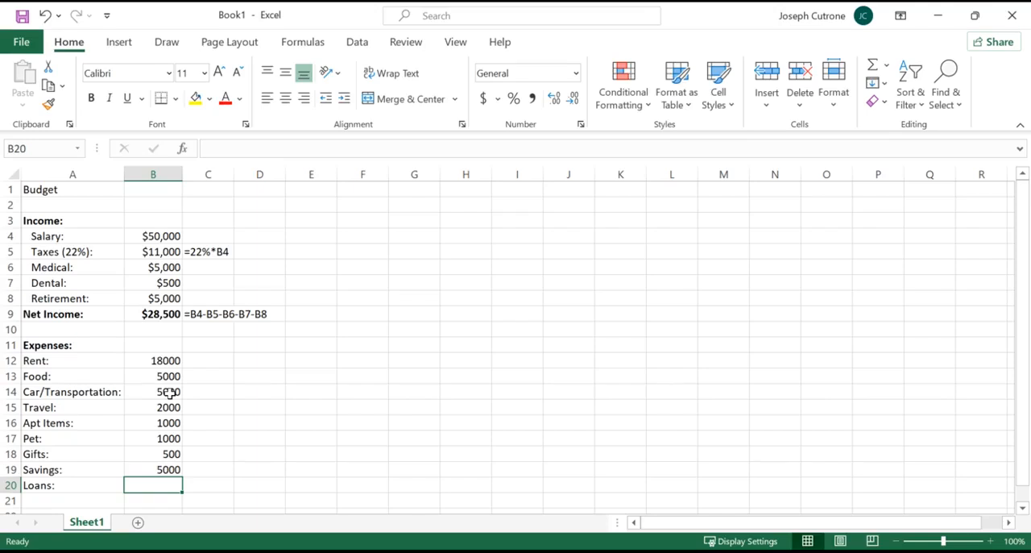
type("10000")
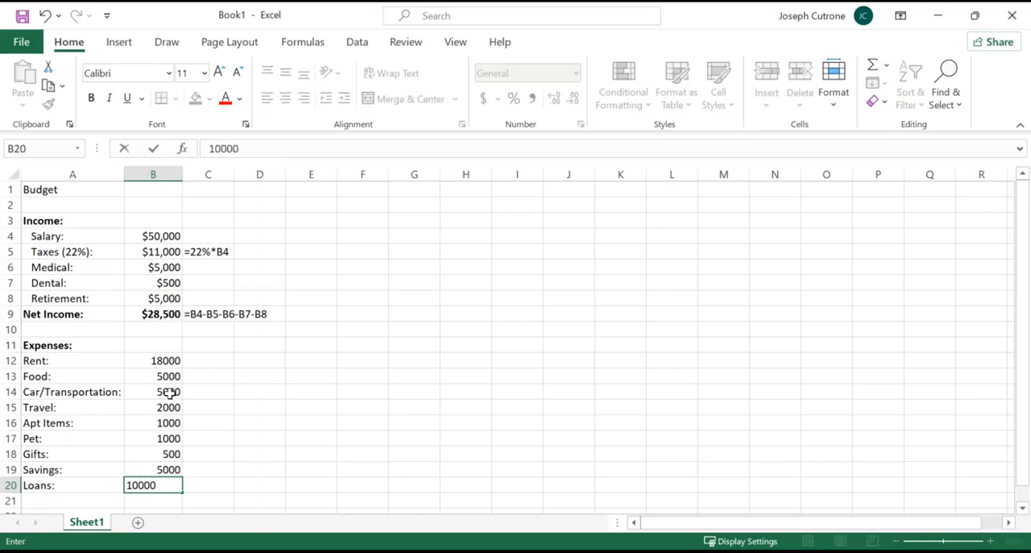
key("Return")
Format the expense amounts in B12:B20 as Currency without decimal places.
scroll(239, 421, "down", 1)
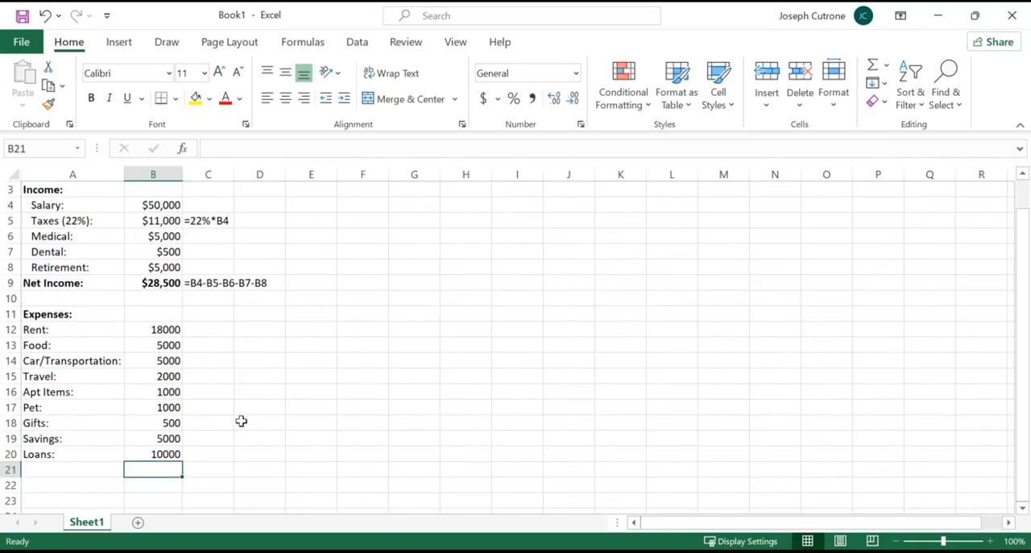
left_click(69, 324)
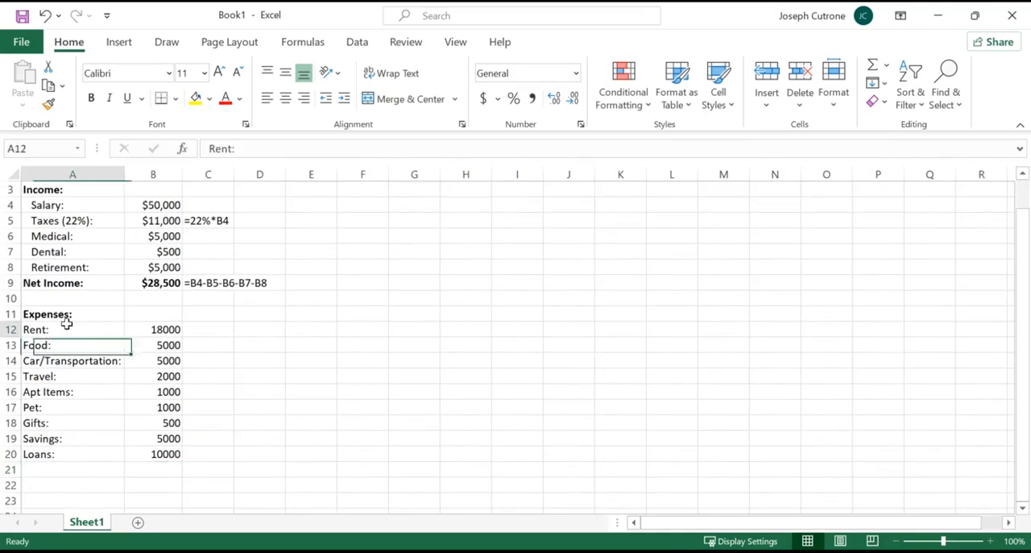
left_click_drag(161, 330, 165, 456)
left_click(575, 74)
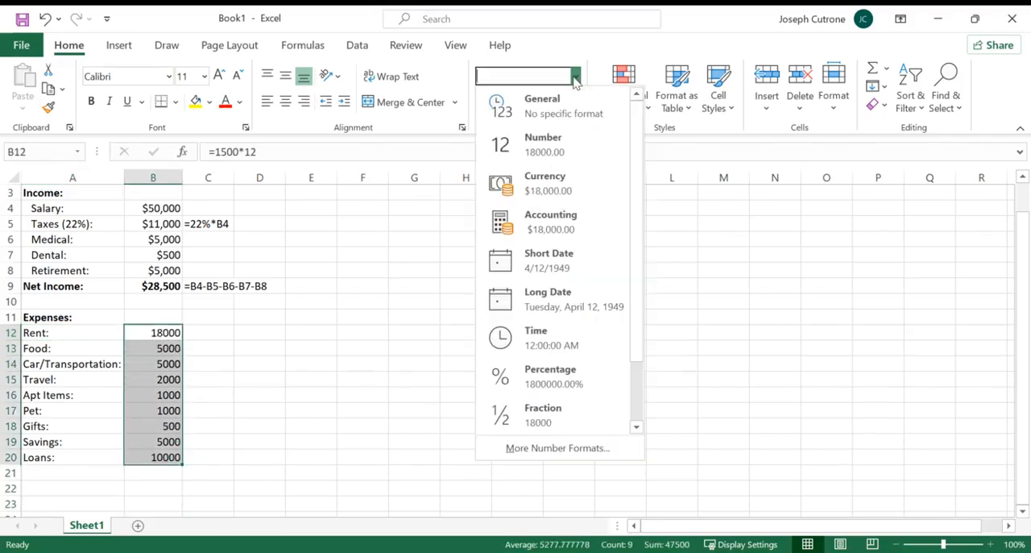
left_click(544, 184)
left_click(573, 99)
left_click(573, 99)
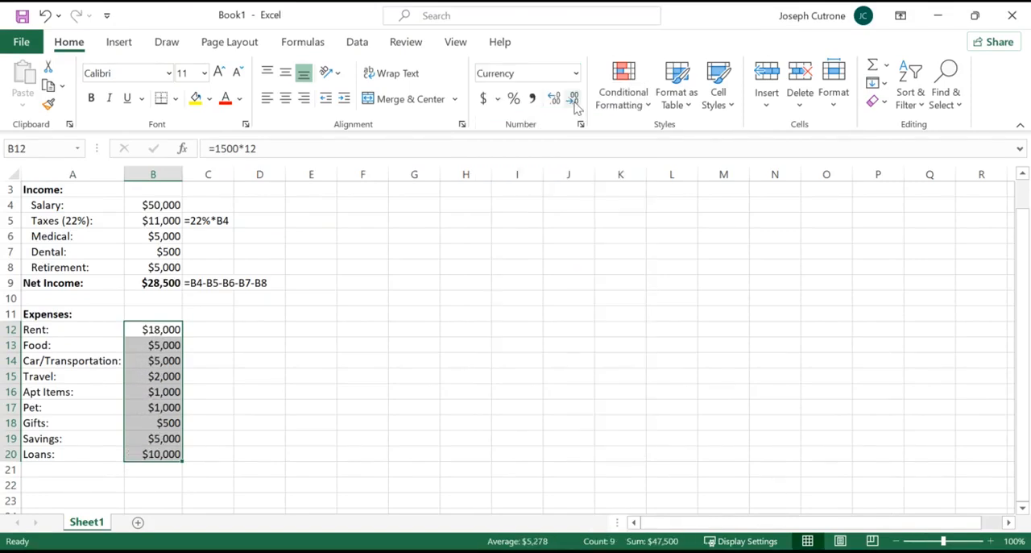
Indent the expense labels in A12:A20 by one level.
left_click_drag(64, 328, 65, 454)
left_click(344, 98)
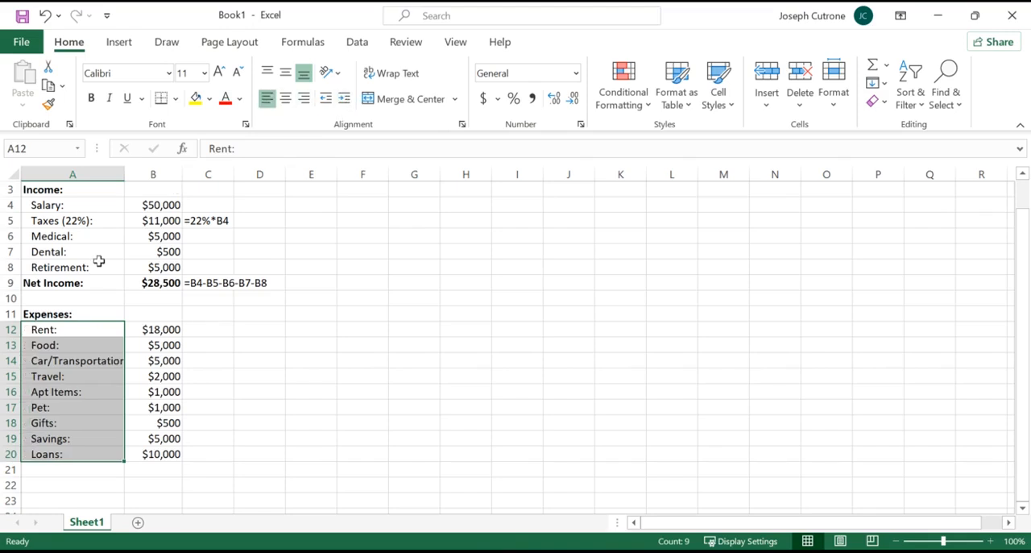
Enter the label "Total Expenses:" in A21, remove its indent and make it bold.
left_click(69, 472)
scroll(85, 419, "up", 1)
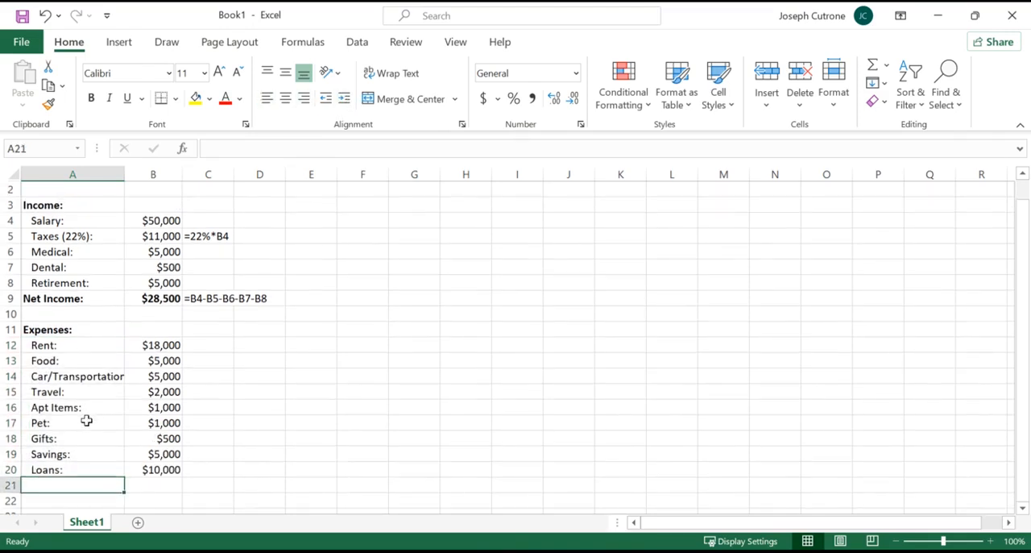
type("Total Expenses:")
key("Return")
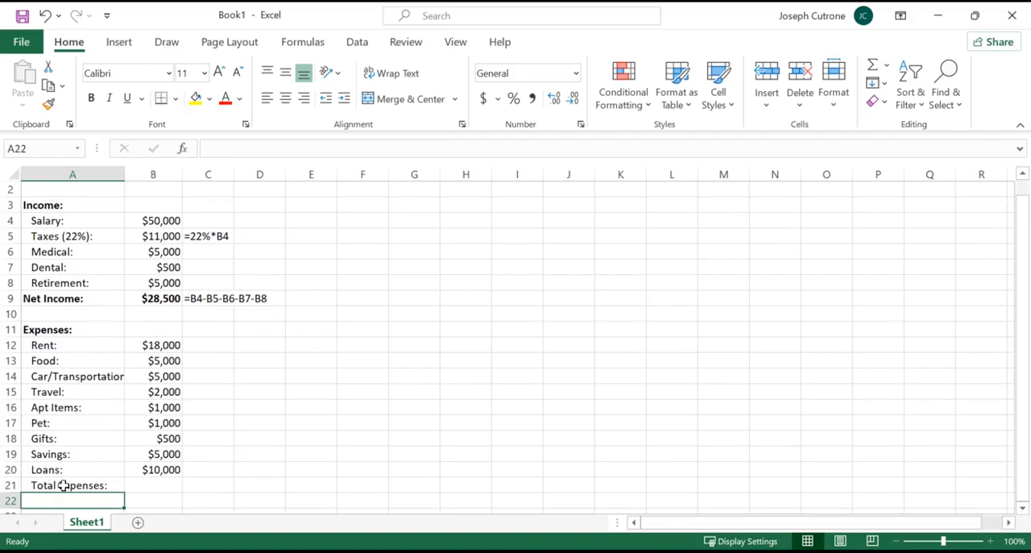
left_click(64, 485)
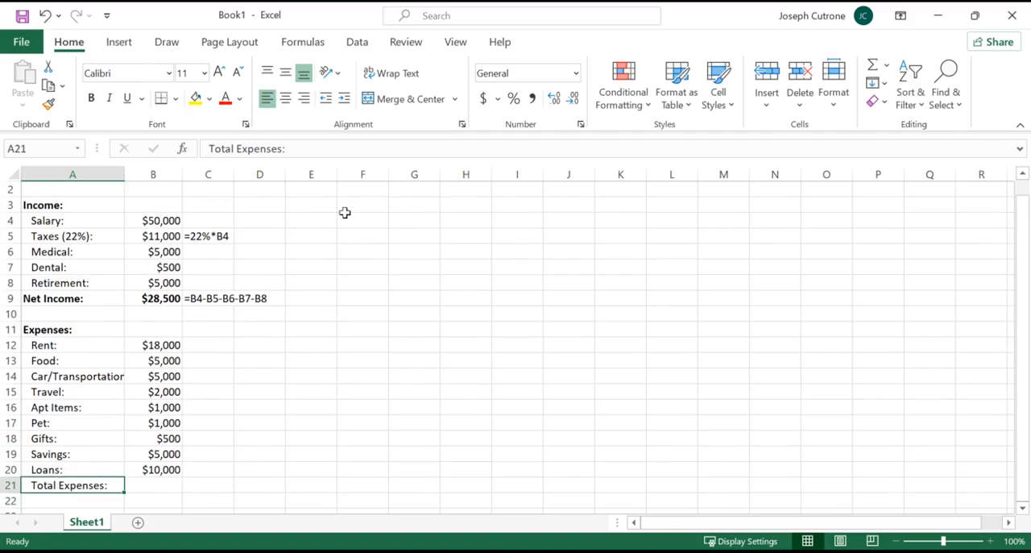
left_click(326, 98)
left_click(91, 98)
left_click(161, 487)
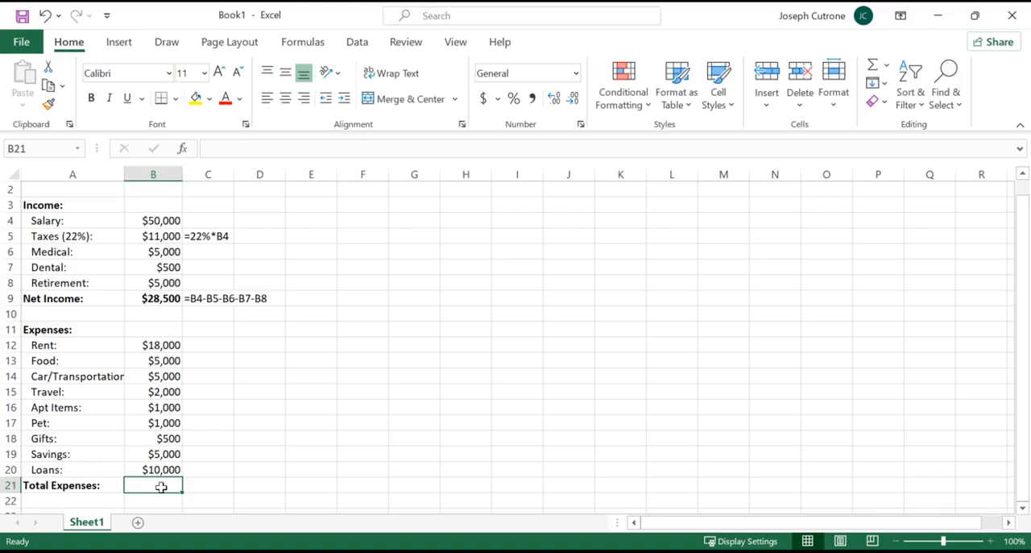
left_click(162, 344)
left_click(161, 360)
left_click(158, 375)
left_click(156, 392)
Total the expenses in B21 with the formula =SUM(B12:B20) and make the result bold.
left_click(143, 486)
type("=")
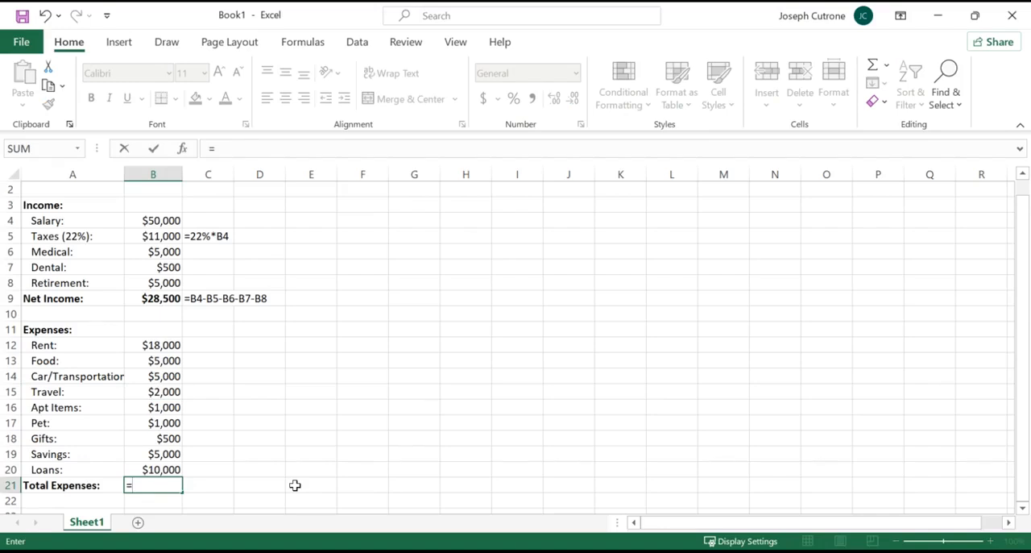
type("sum(")
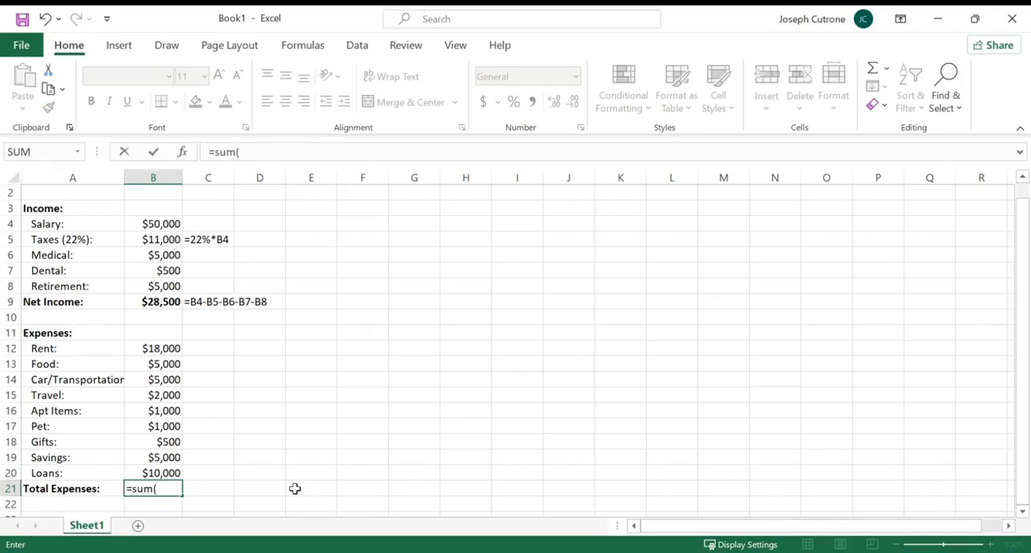
left_click_drag(168, 467, 161, 349)
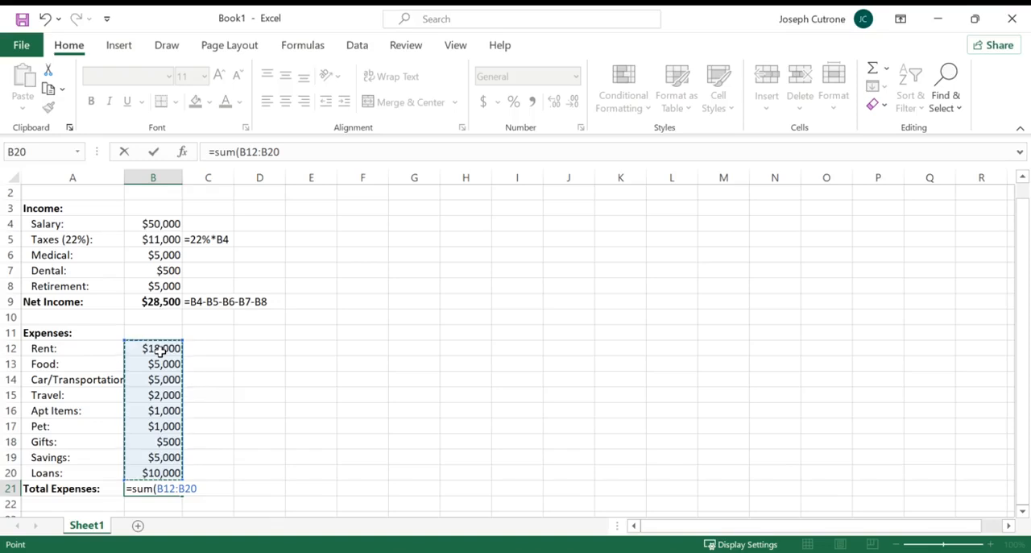
type(")")
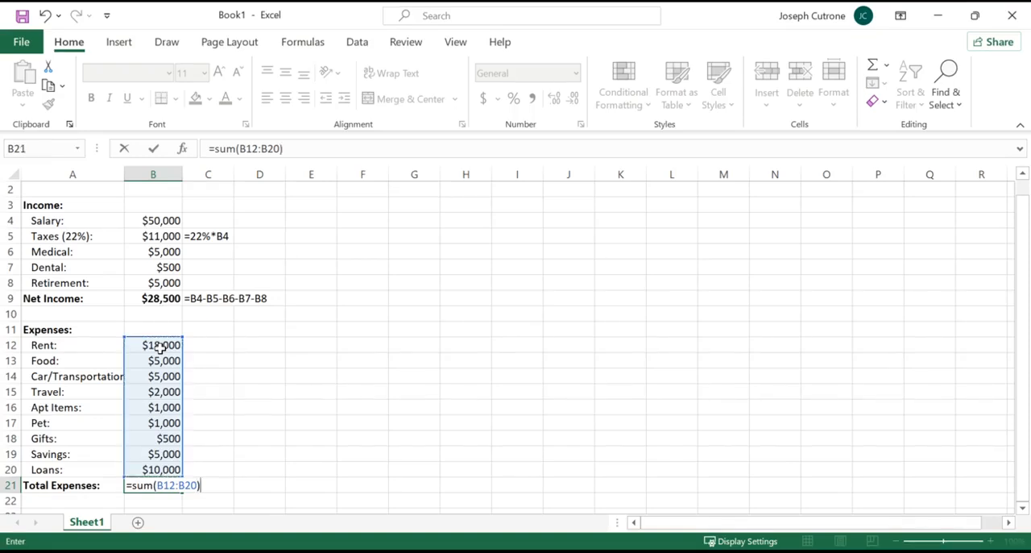
key("Return")
key("Up")
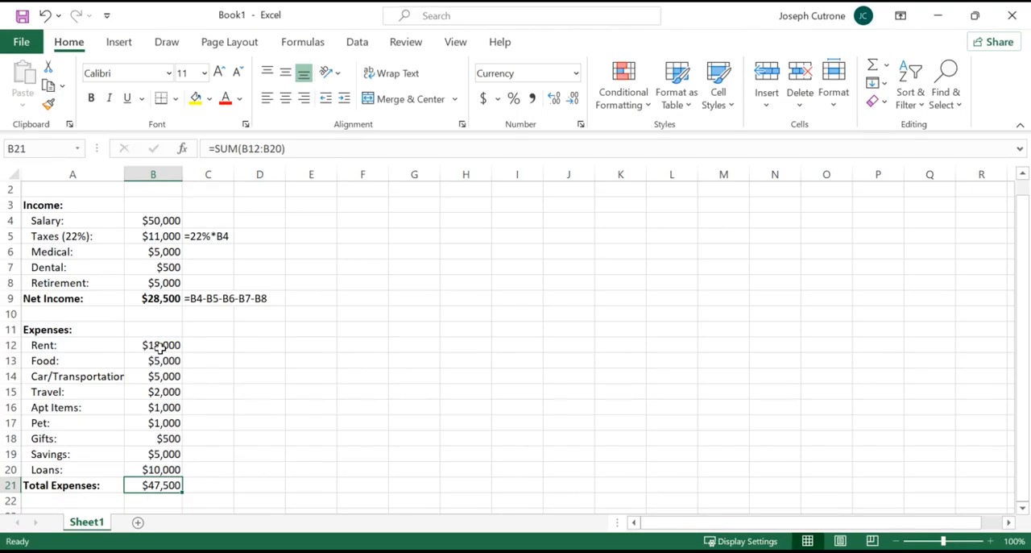
left_click(251, 341)
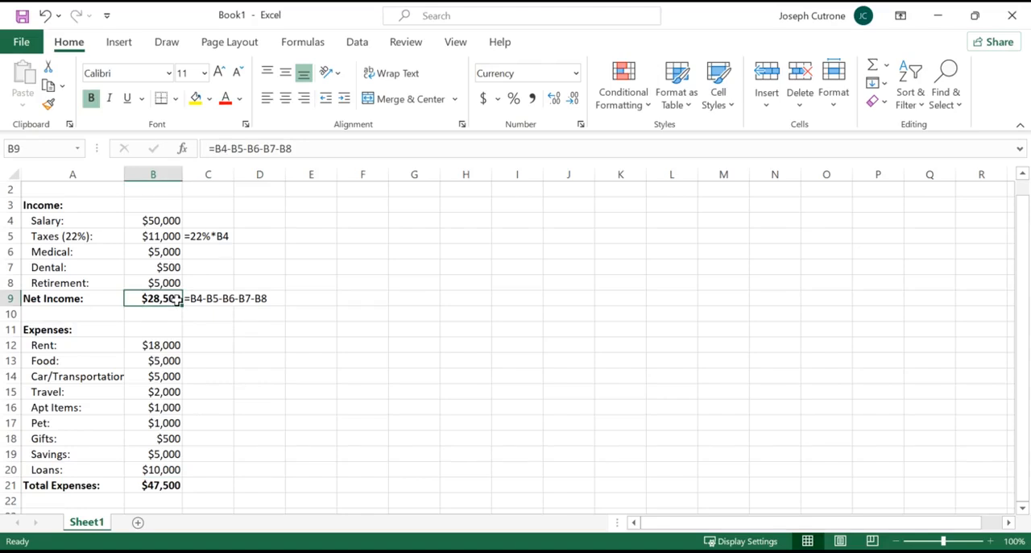
left_click(174, 484)
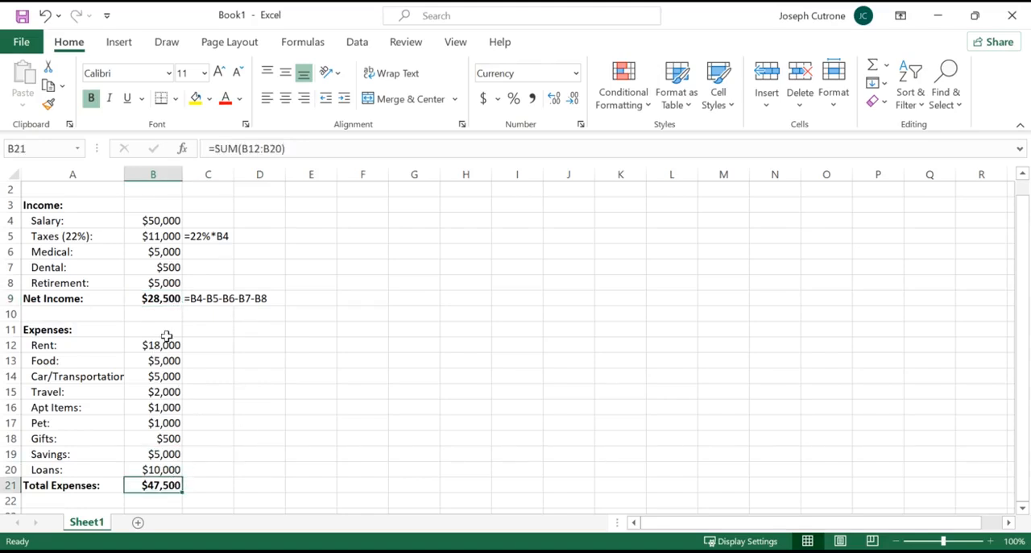
left_click(167, 385)
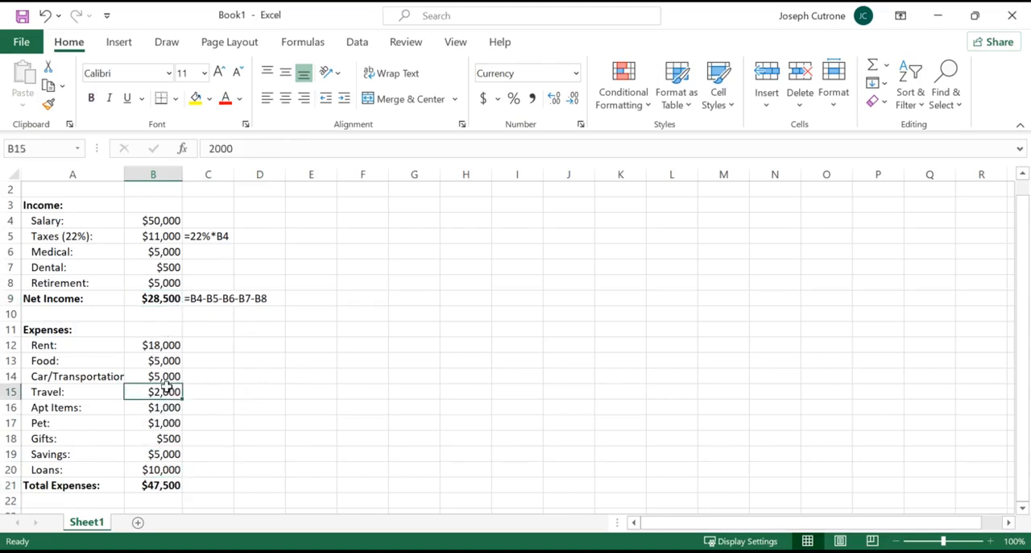
left_click(167, 344)
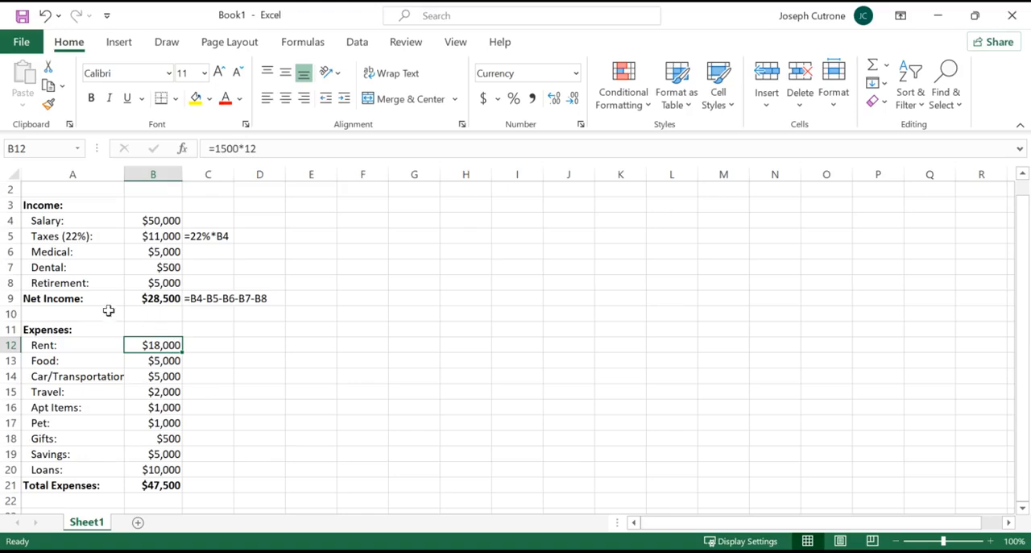
Enter the label "Net Savings:" in A22, make it bold and remove its indent.
left_click(84, 500)
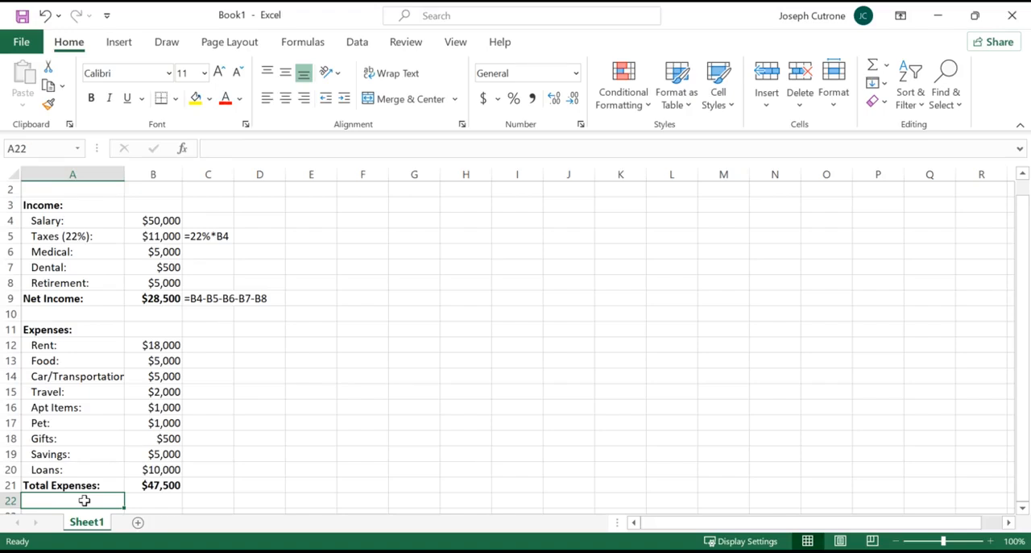
type("Ne")
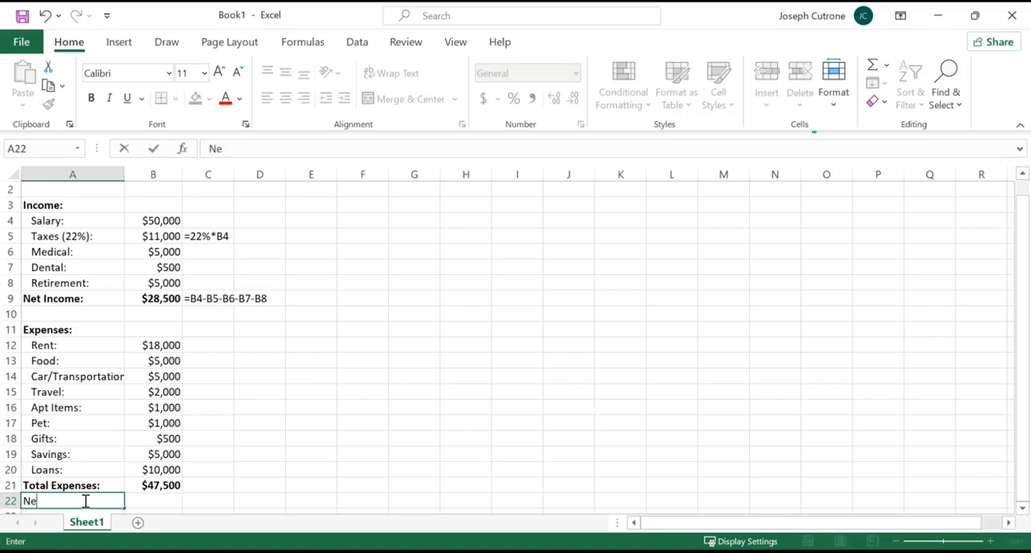
type("t Savings:")
key("Return")
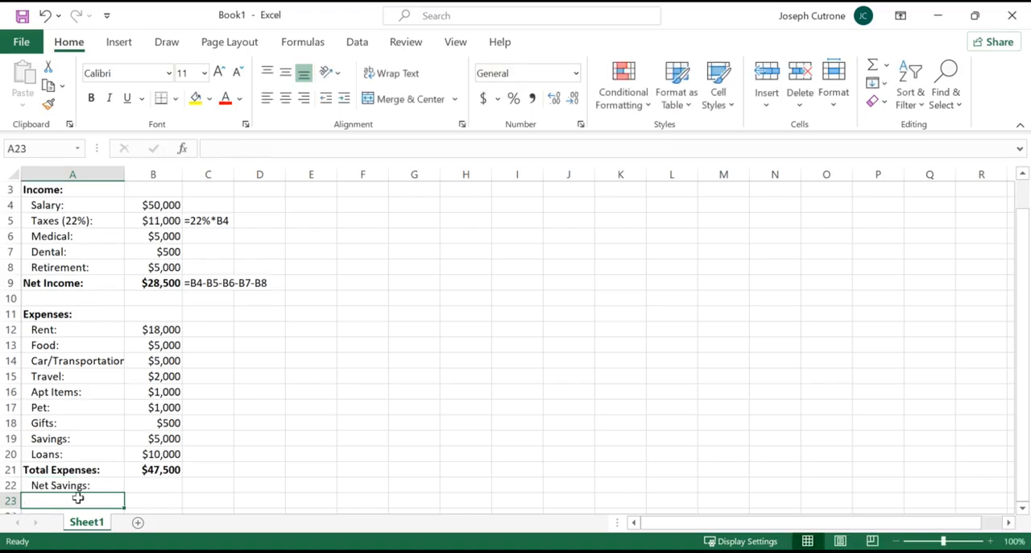
left_click(68, 483)
key("ctrl+b")
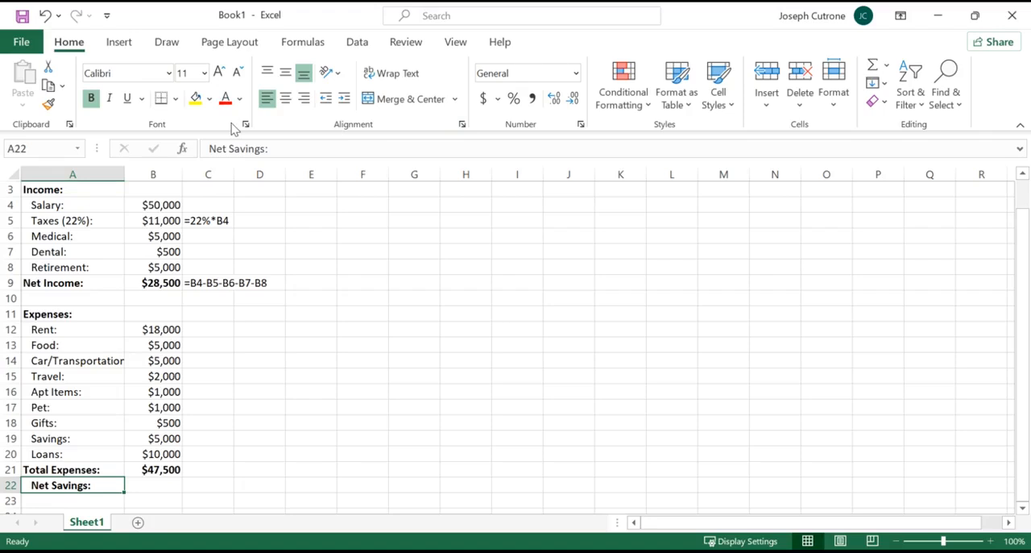
left_click(327, 102)
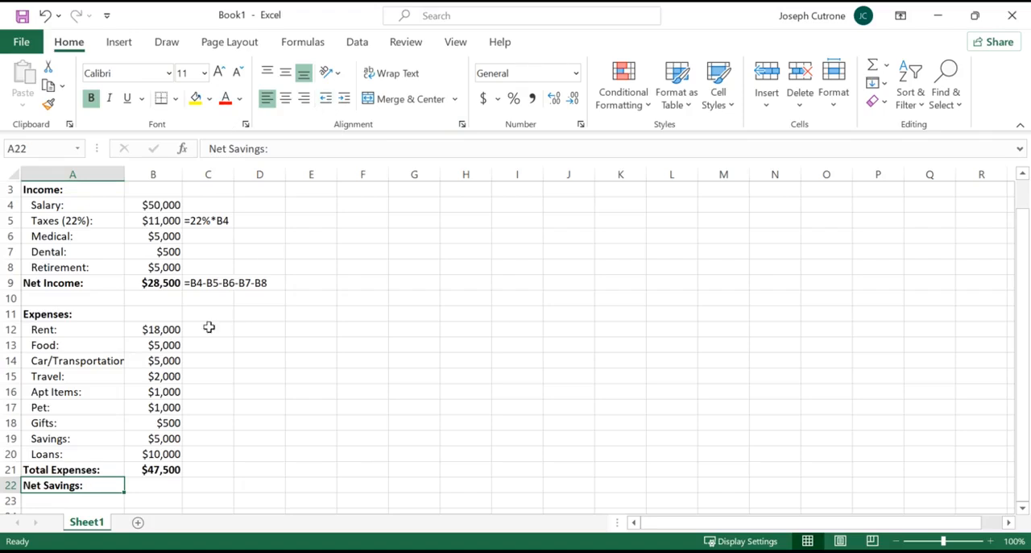
left_click(164, 377)
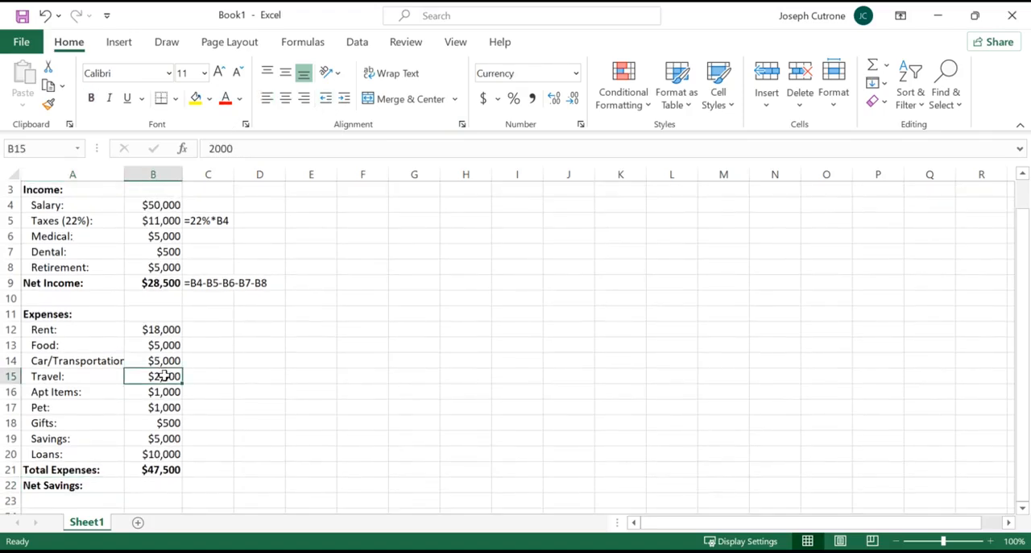
left_click(173, 329)
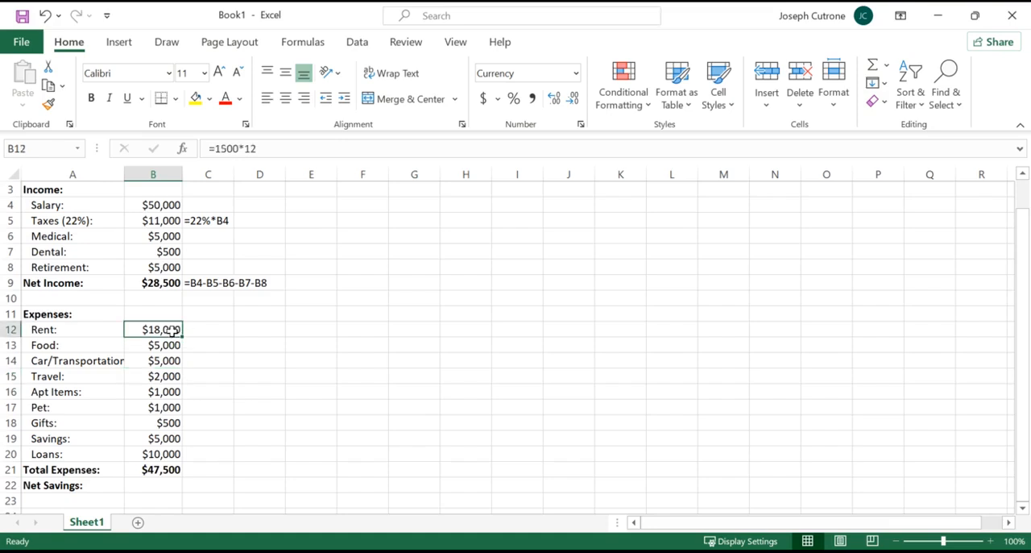
left_click(165, 361)
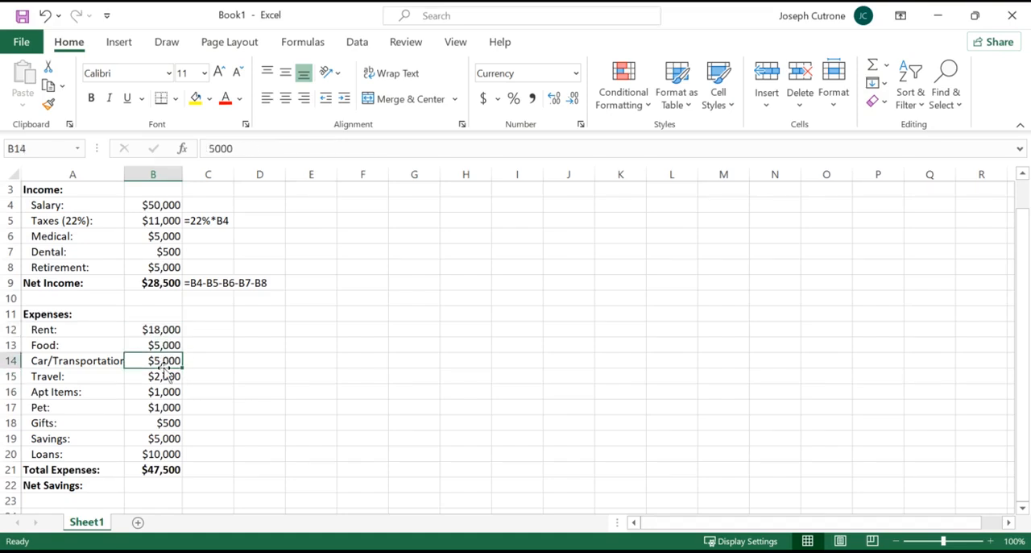
Calculate net savings in B22 by subtracting total expenses from net income with the formula =B9-B21.
left_click(162, 484)
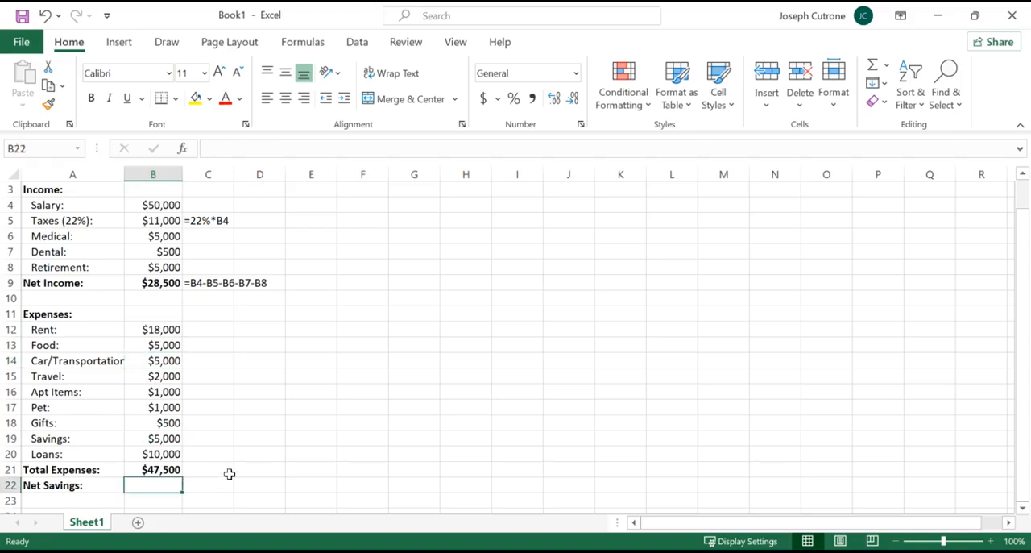
type("=")
left_click(165, 282)
type("-")
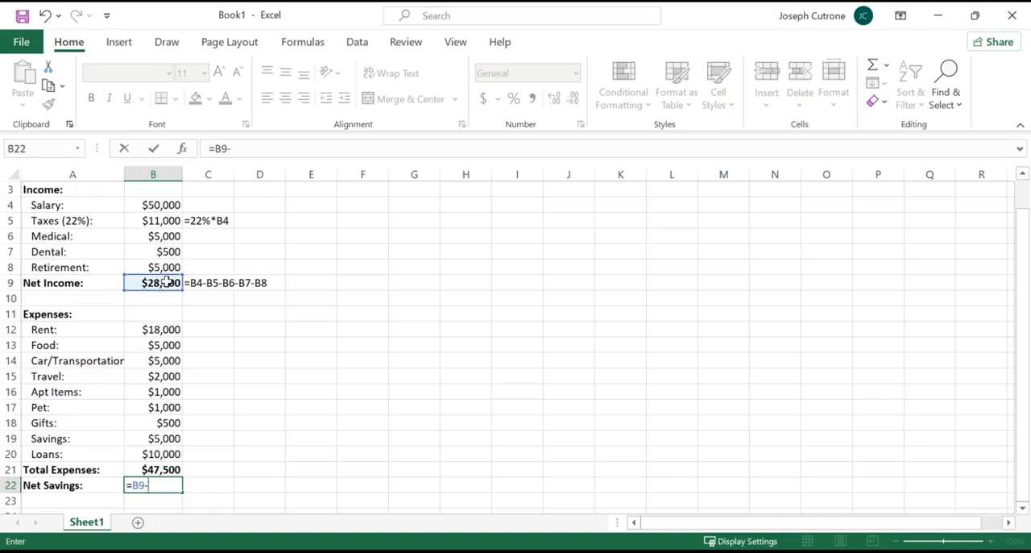
left_click(165, 469)
key("Return")
Format the net savings amount in B22 as Accounting without decimal places.
left_click(165, 485)
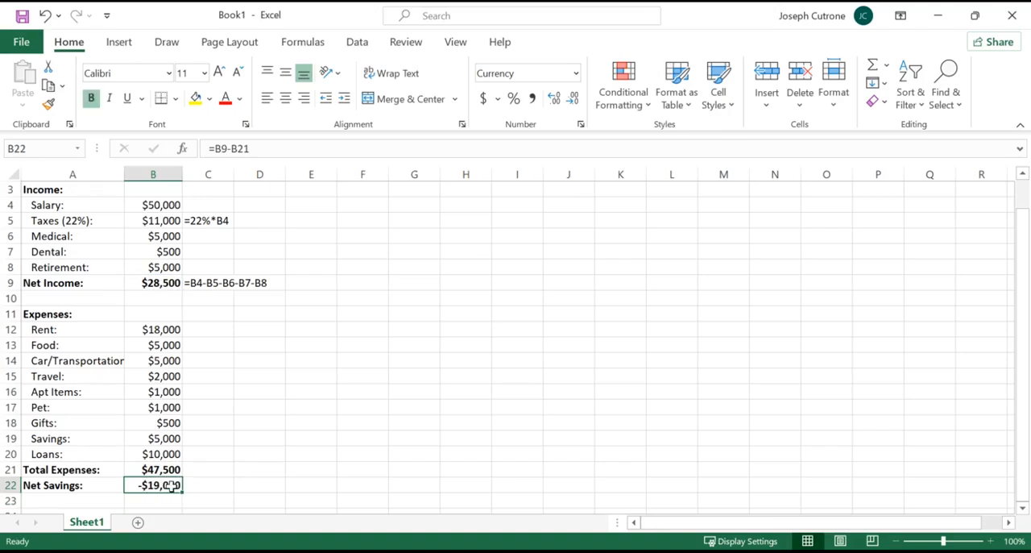
left_click(575, 73)
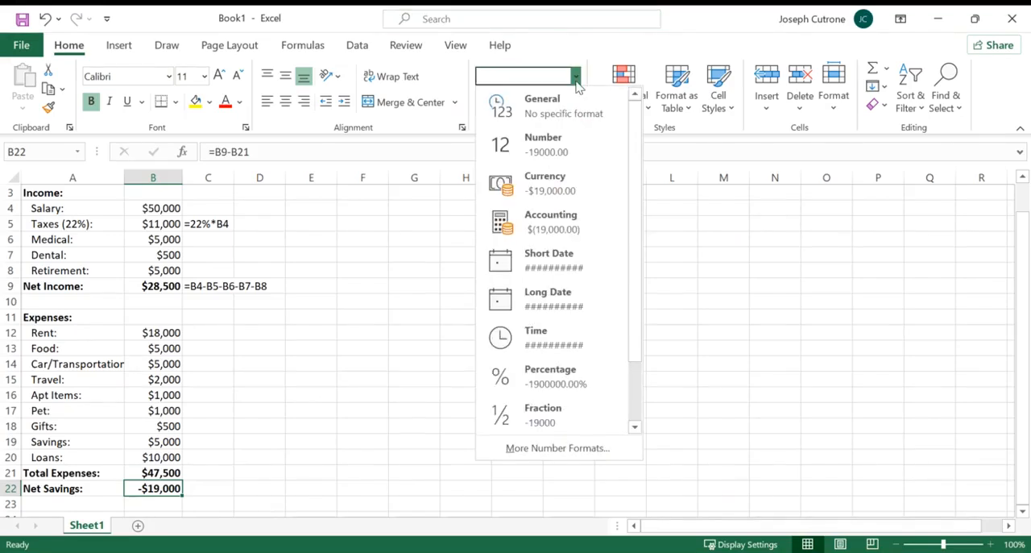
left_click(555, 227)
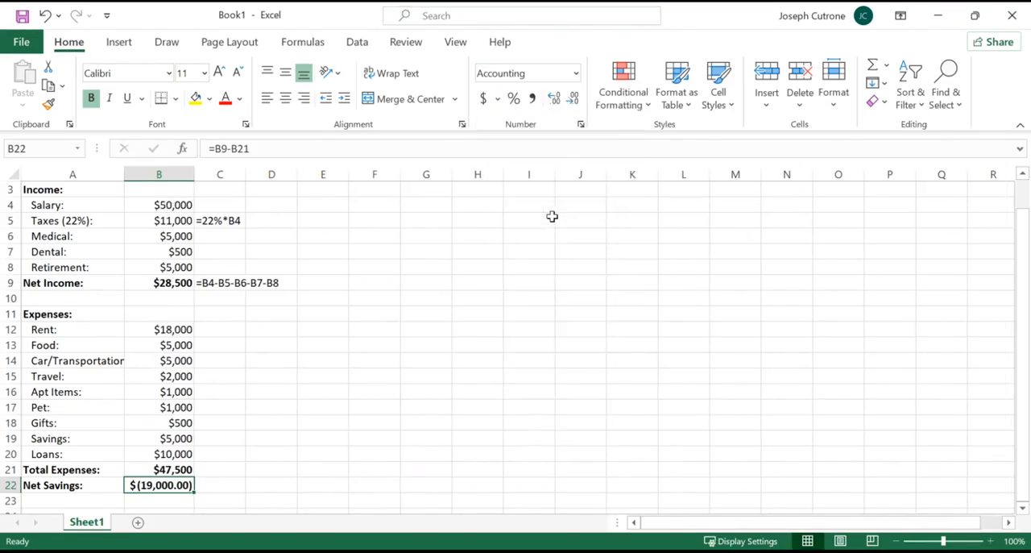
left_click(574, 101)
left_click(574, 101)
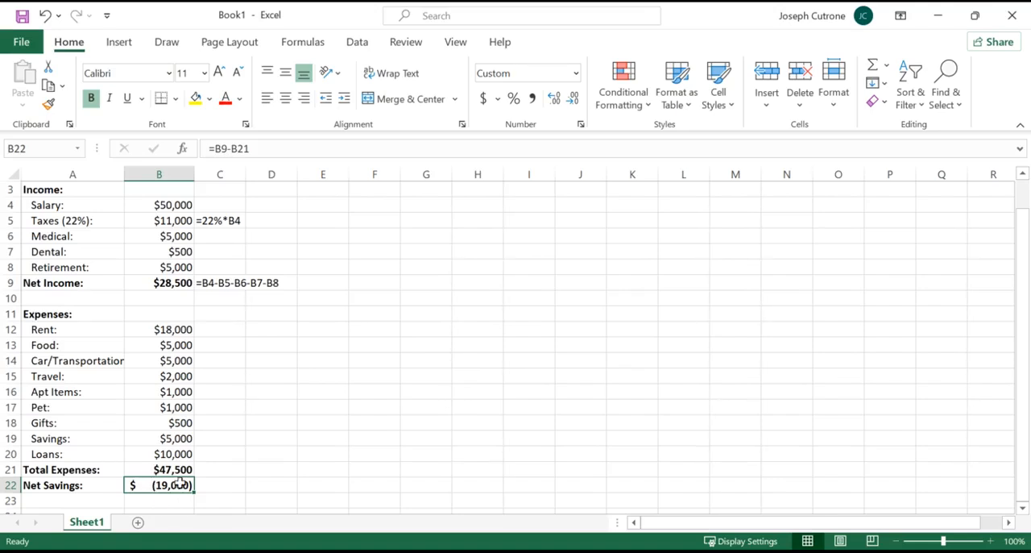
left_click(172, 329)
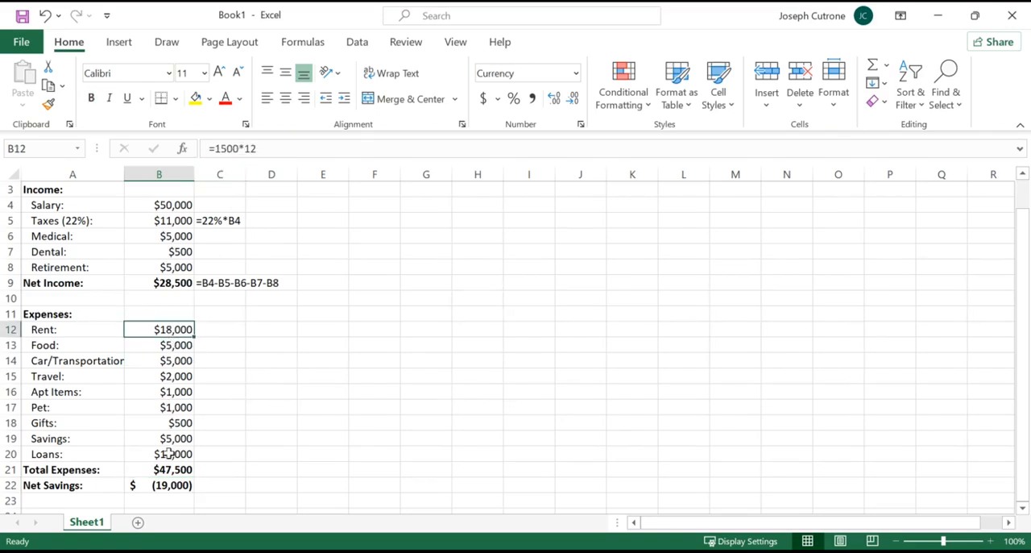
scroll(167, 453, "up", 1)
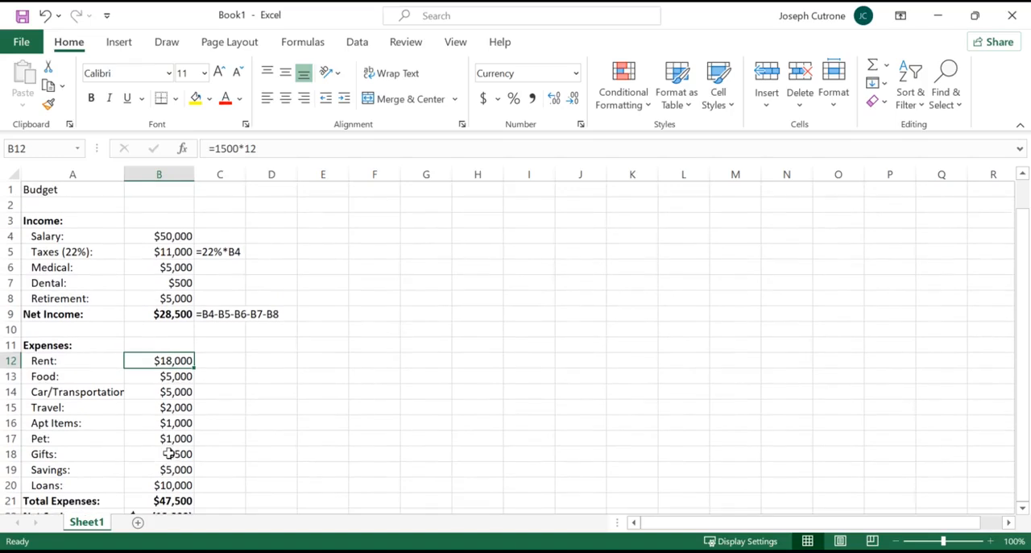
left_click(907, 541)
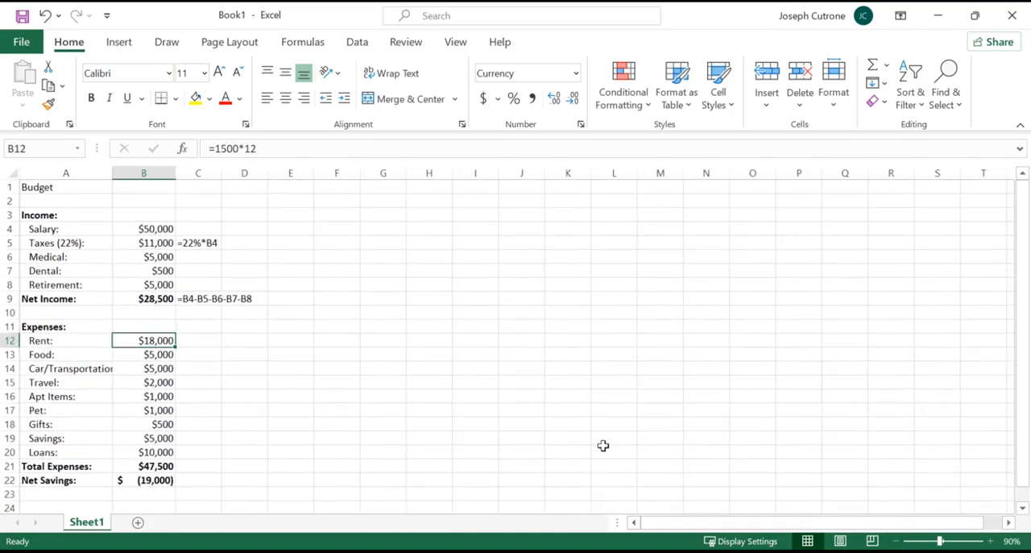
left_click(61, 187)
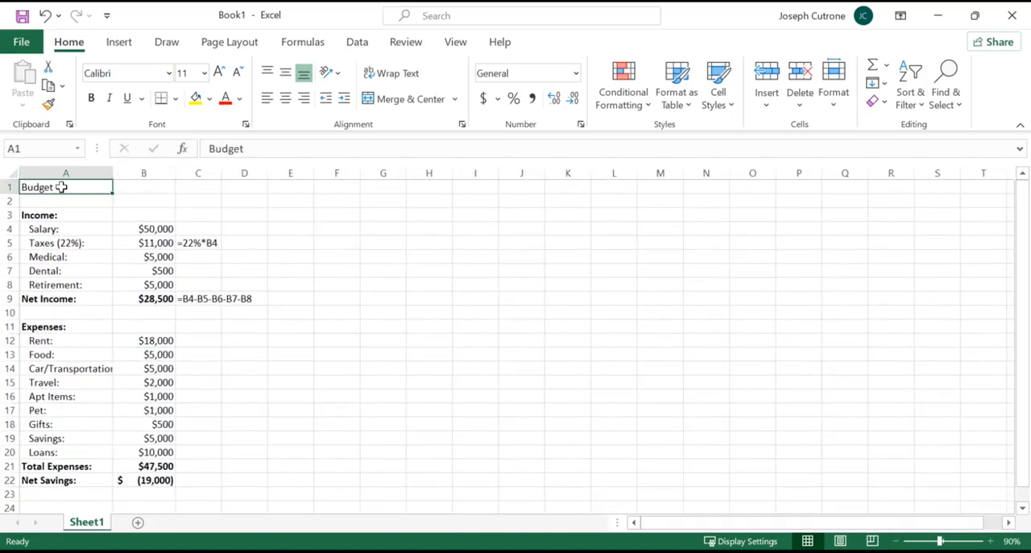
left_click(152, 482)
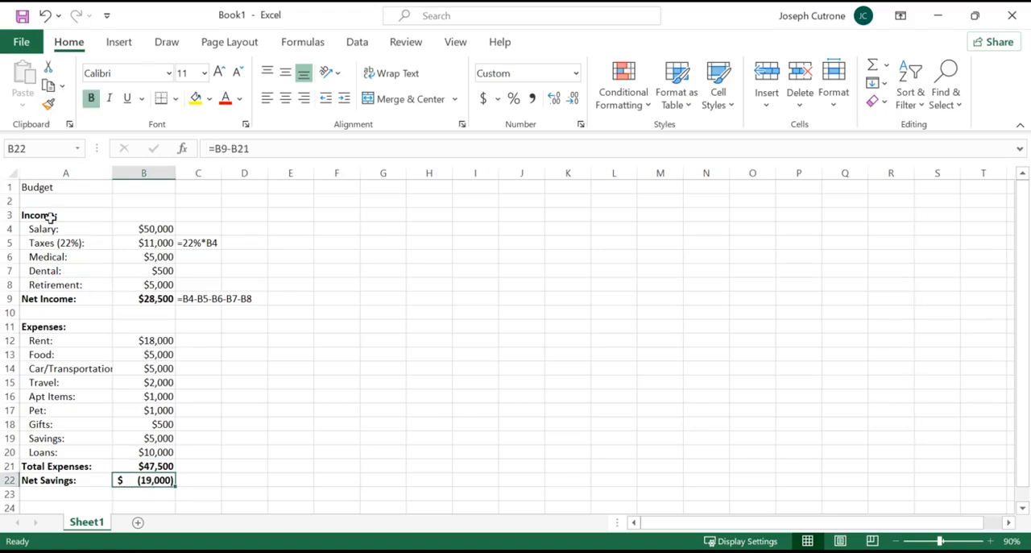
Merge and center the Budget title across A1:B1.
left_click_drag(46, 188, 142, 185)
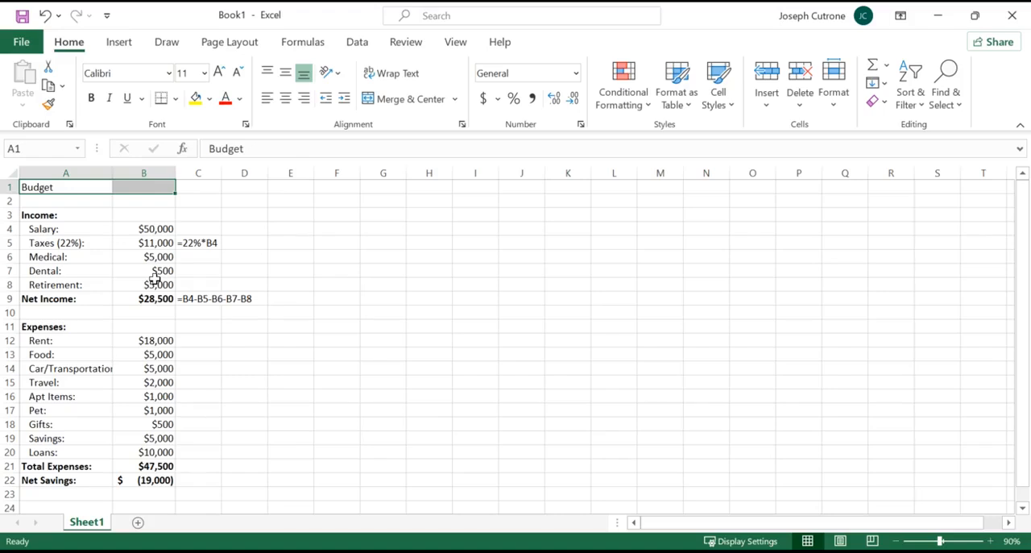
left_click(73, 186)
left_click_drag(72, 186, 142, 186)
left_click(58, 184)
left_click_drag(58, 185, 148, 186)
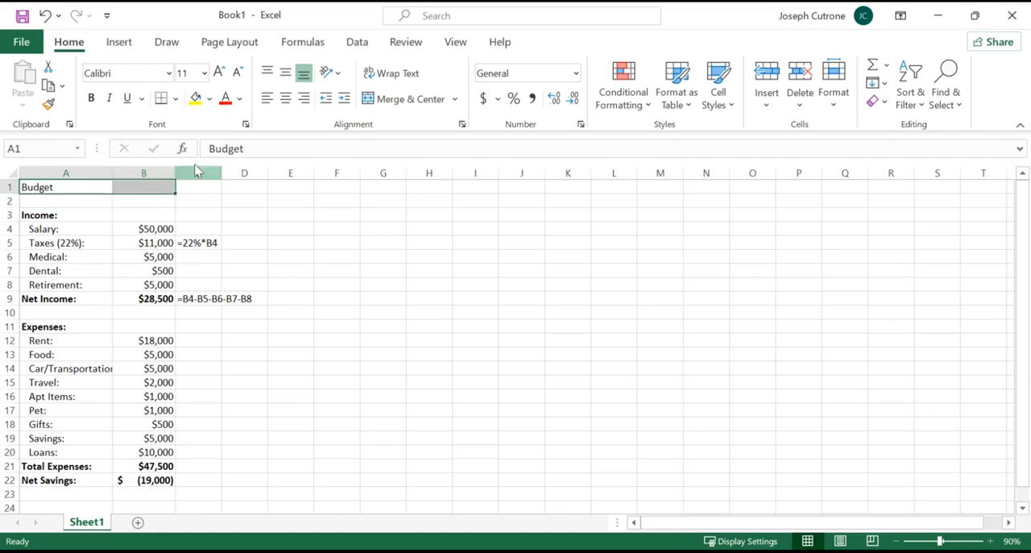
left_click(429, 109)
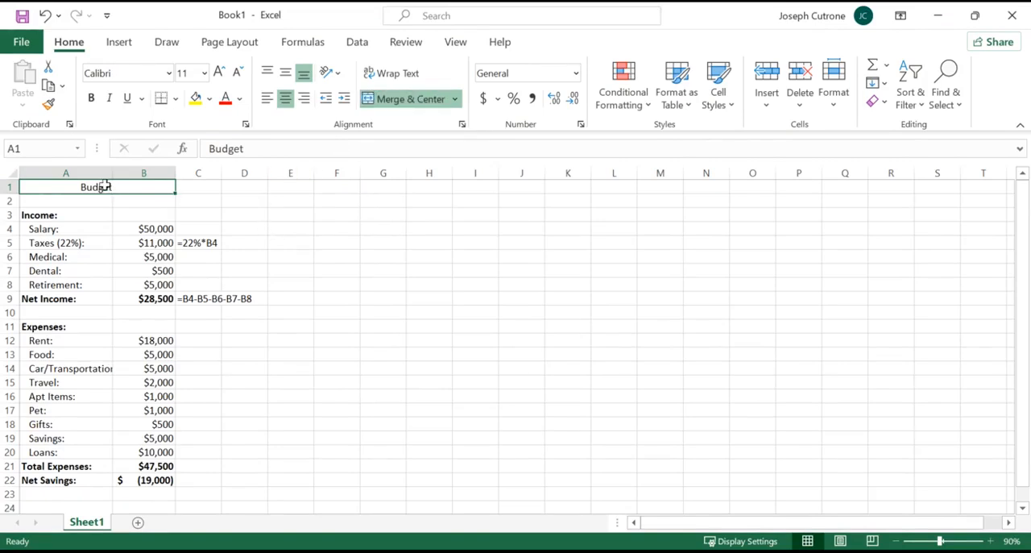
Apply the Heading 1 cell style to the merged Budget title in row 1.
left_click(730, 107)
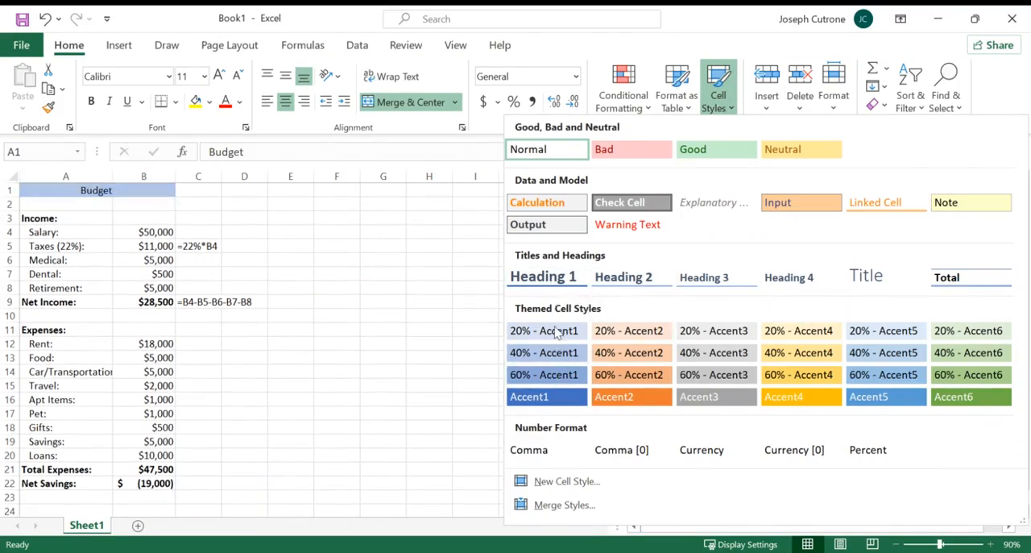
left_click(555, 282)
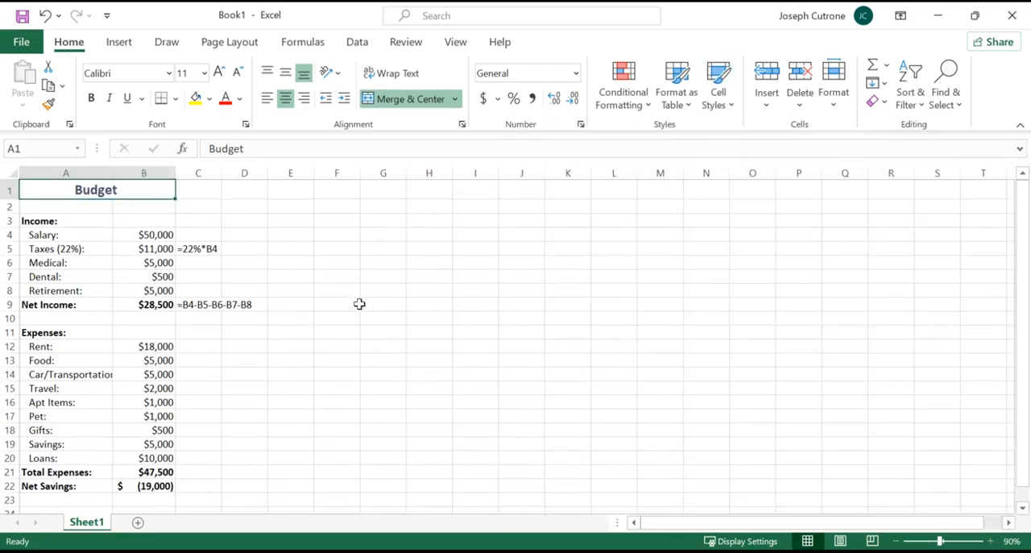
left_click(360, 304)
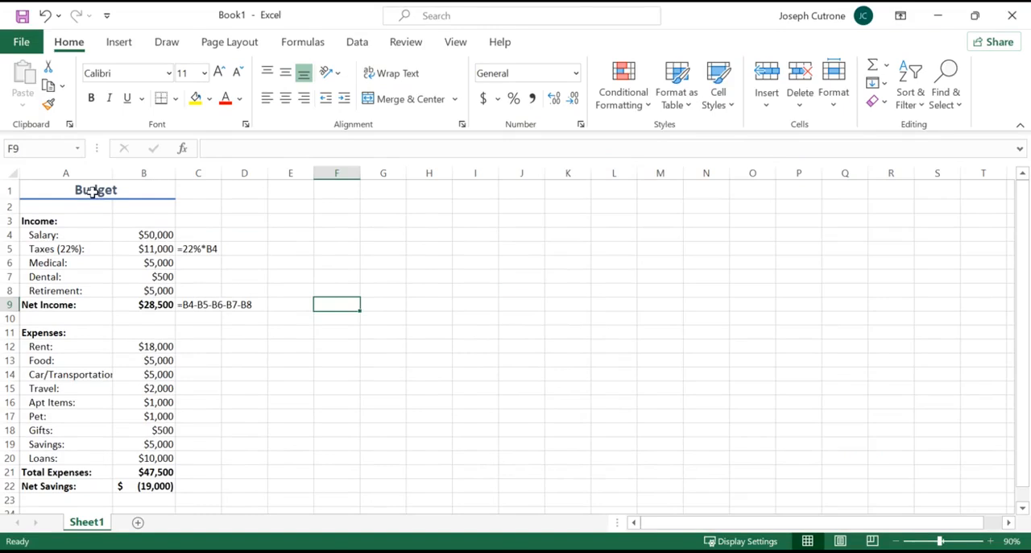
Copy the FORMULATEXT formula from C9 into C21 and C22 to display the total expenses and net savings formulas.
left_click(211, 305)
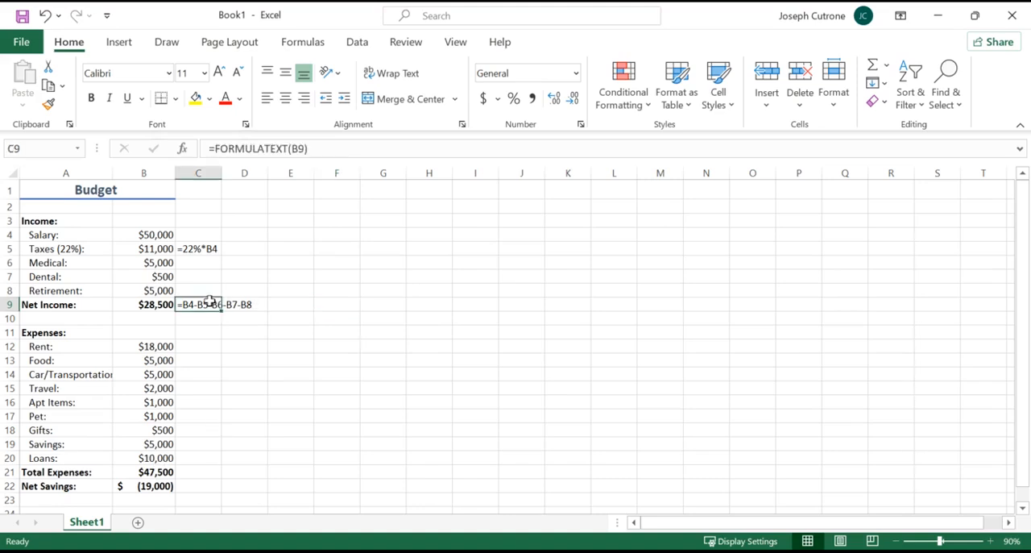
key("ctrl+c")
left_click(199, 473)
key("ctrl+v")
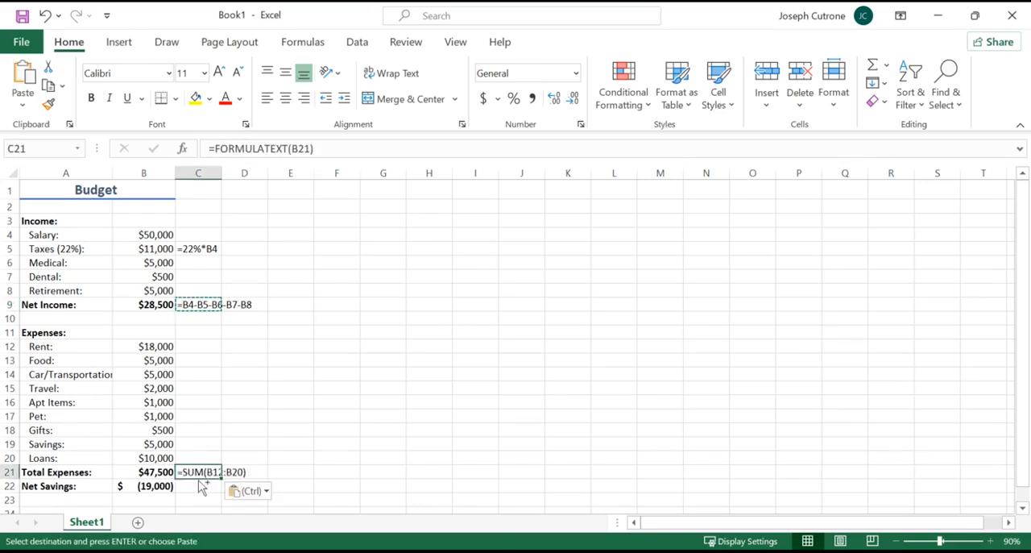
left_click(197, 484)
key("ctrl+v")
left_click(253, 389)
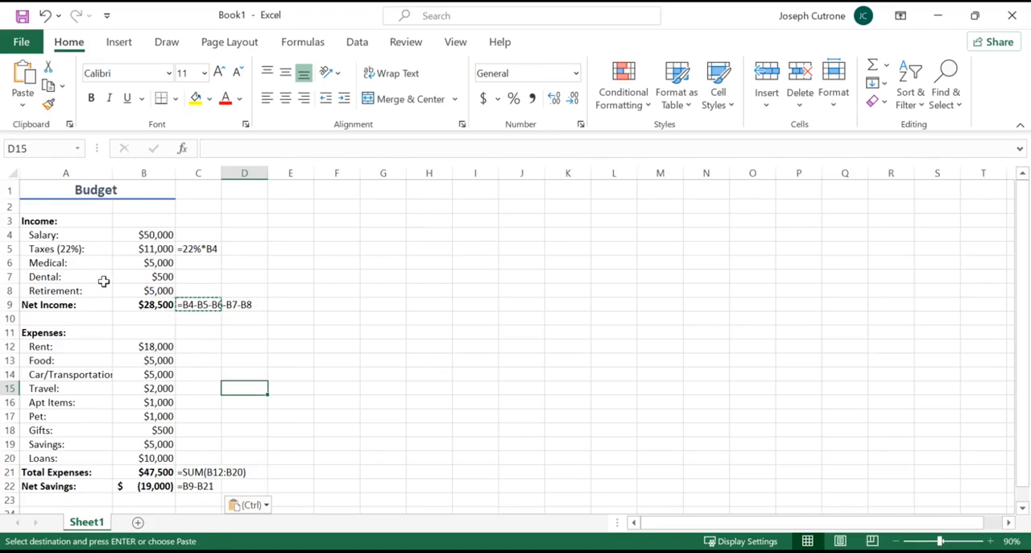
Set the Retirement amount in B8 to 4000 and check the net savings cell.
left_click(48, 291)
left_click(151, 290)
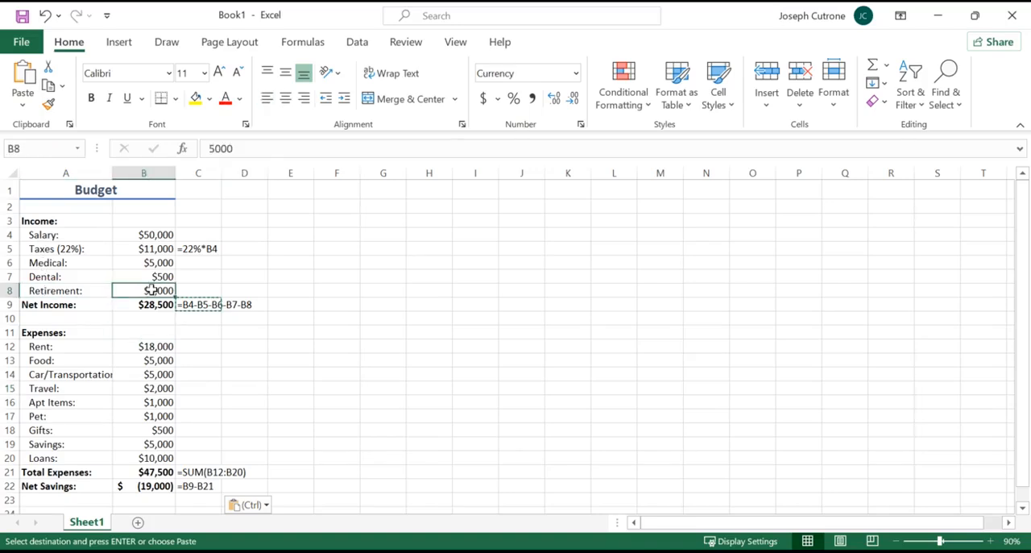
left_click(214, 150)
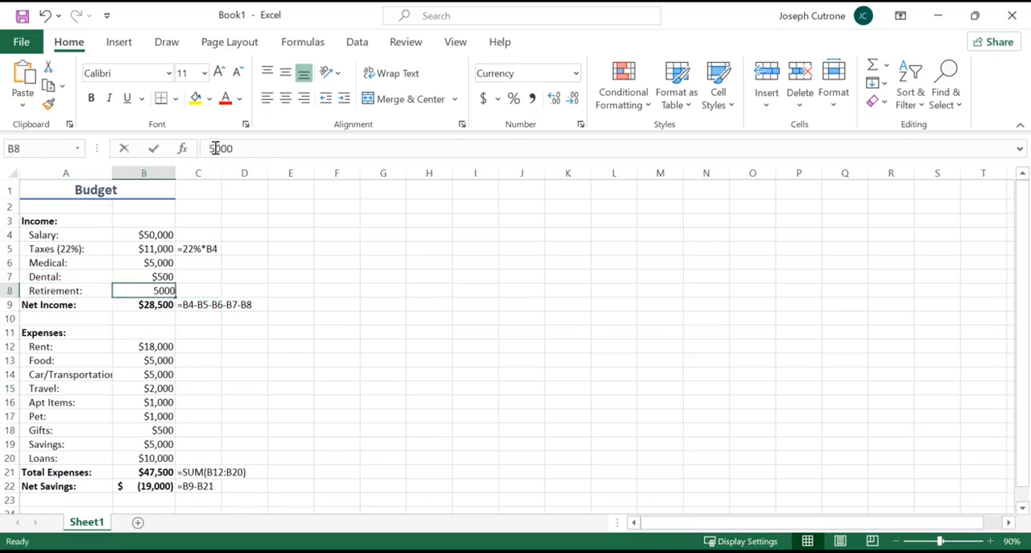
type("4")
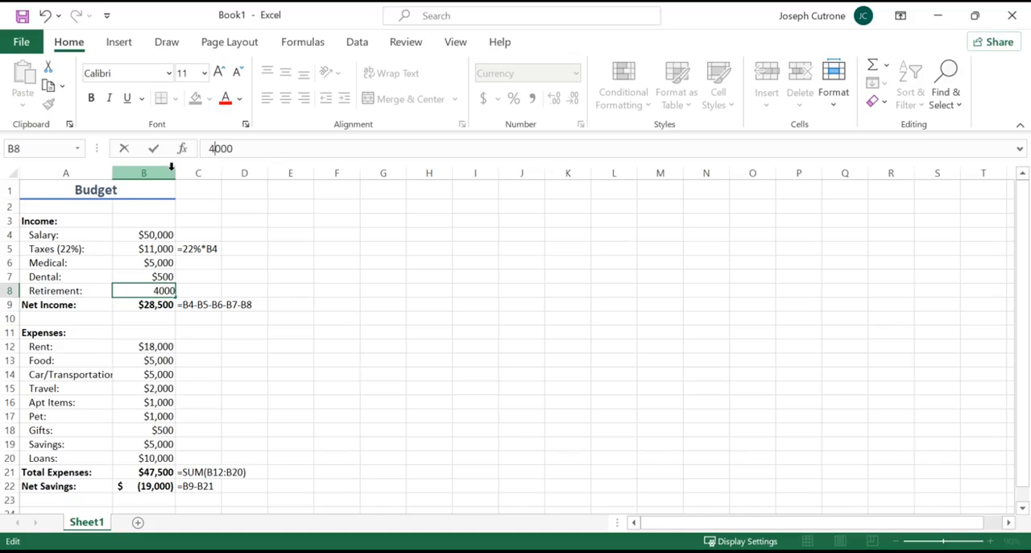
key("Return")
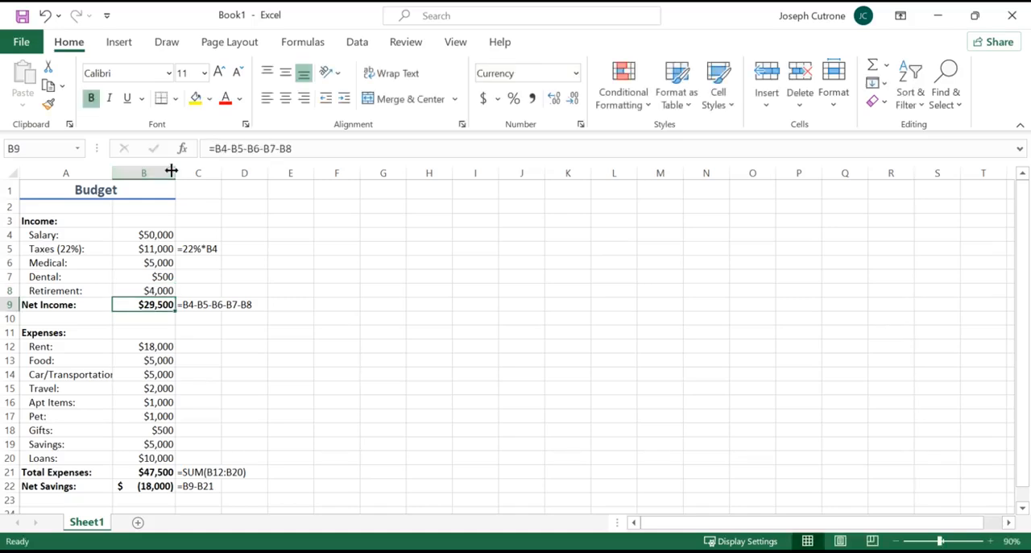
left_click(143, 488)
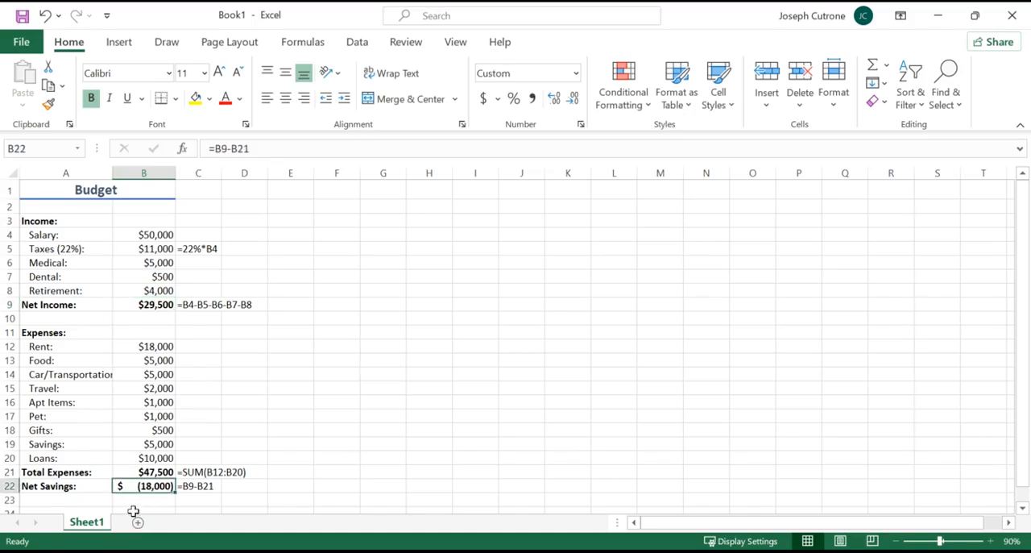
Change the Rent formula in B12 to =500*12 and check the net savings cell.
left_click(55, 360)
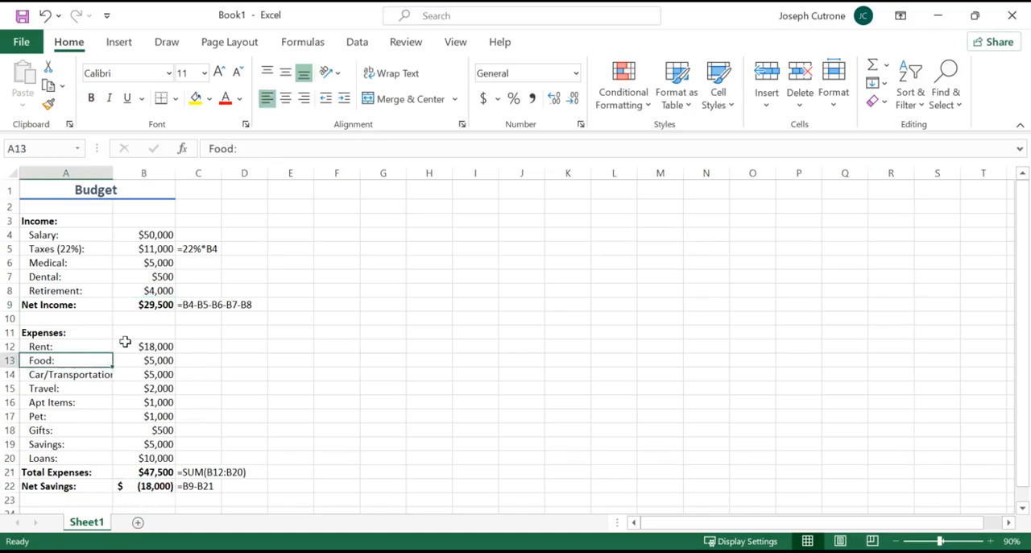
left_click(125, 342)
left_click(220, 150)
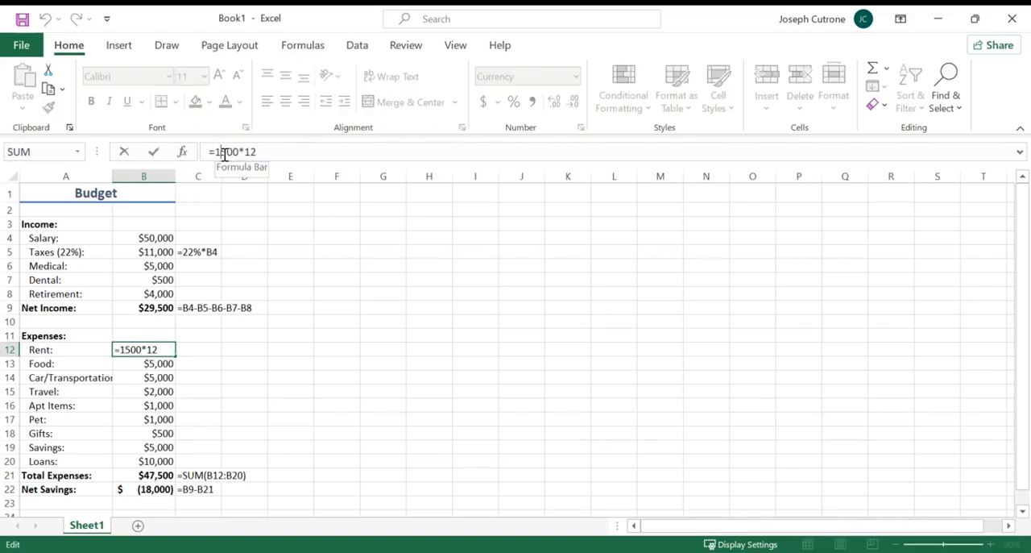
key("BackSpace")
left_click(286, 148)
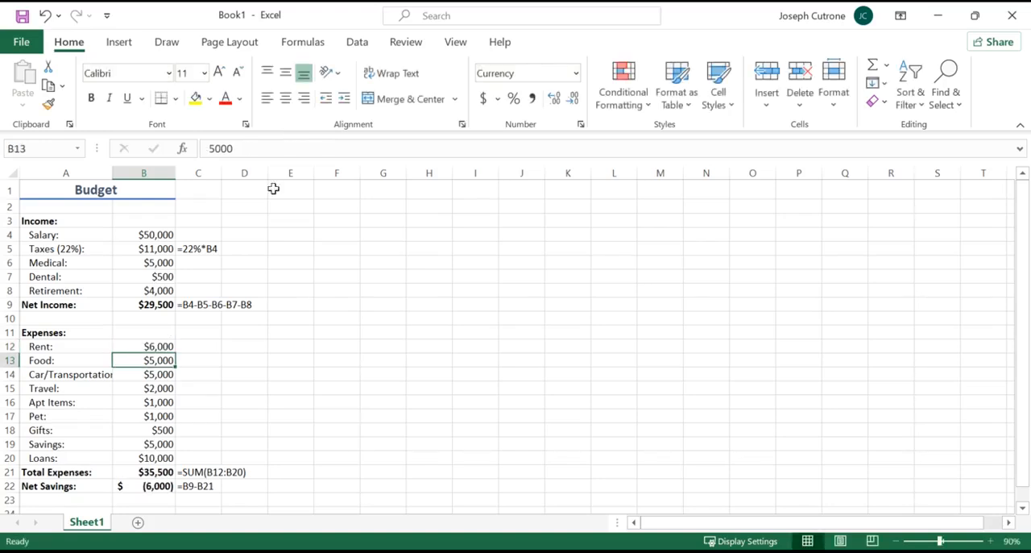
left_click(138, 485)
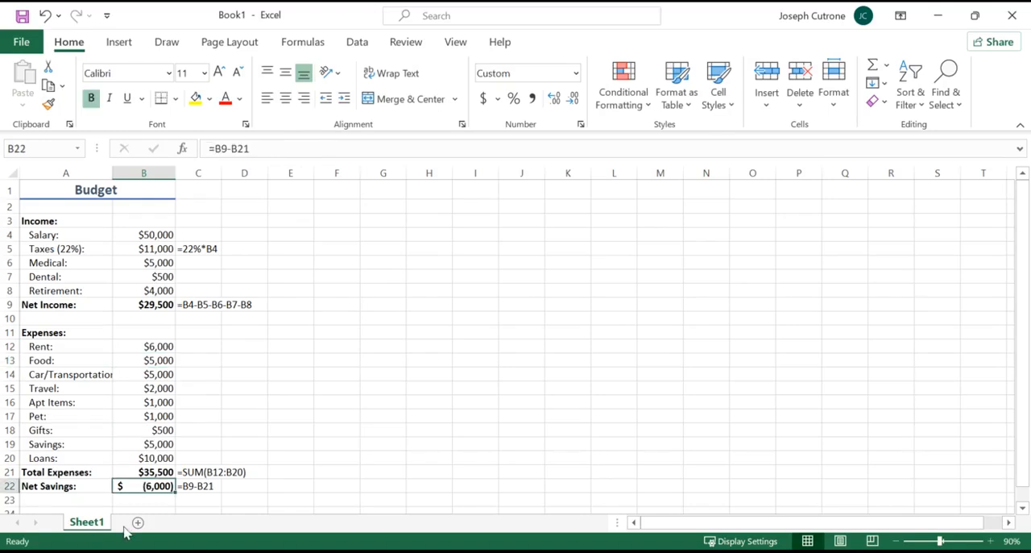
Set the Pet expense in B17 to 0.
left_click(145, 414)
type("0")
key("Return")
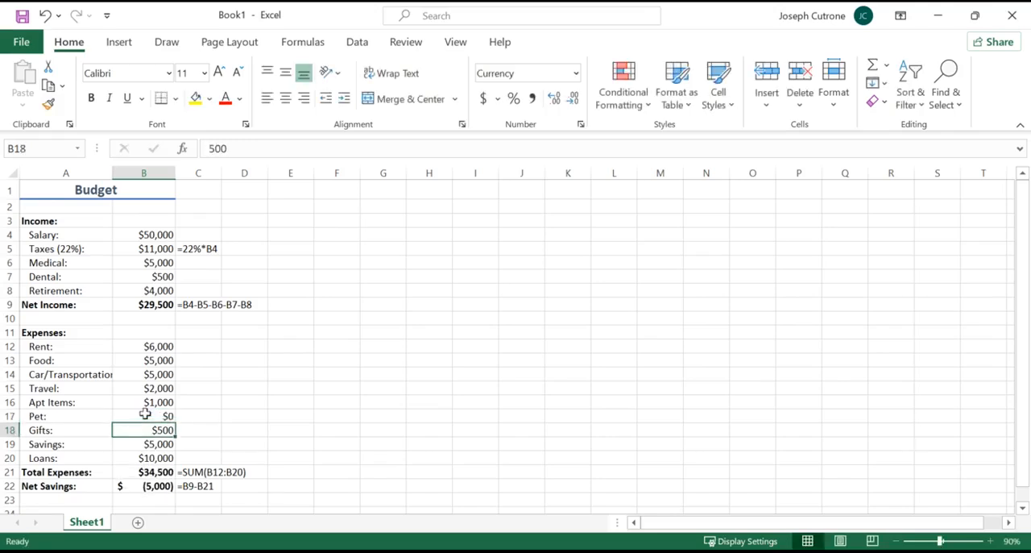
Set the Travel expense in B15 to 1000 and check the net savings cell.
left_click(150, 386)
left_click(215, 148)
key("BackSpace")
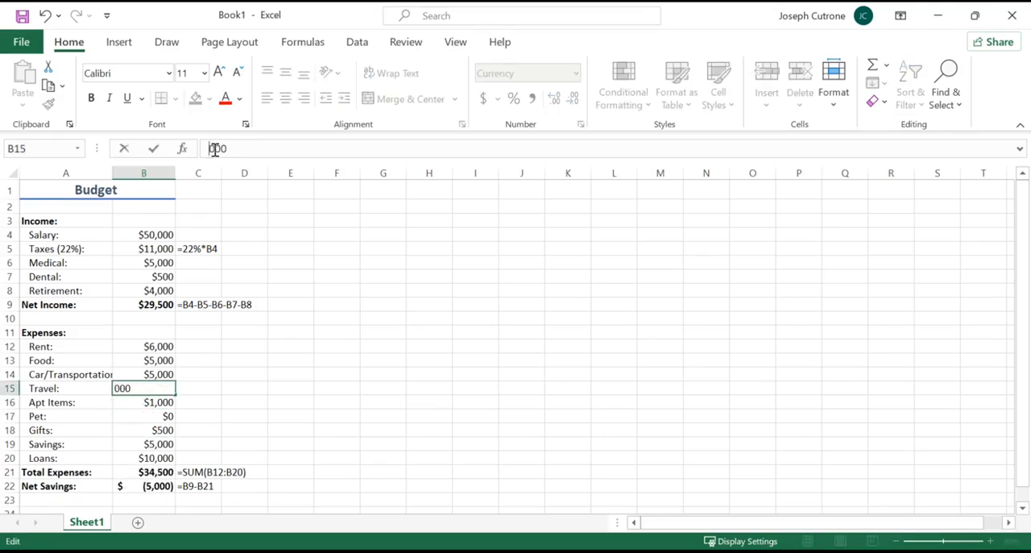
type("1")
key("Return")
left_click(160, 486)
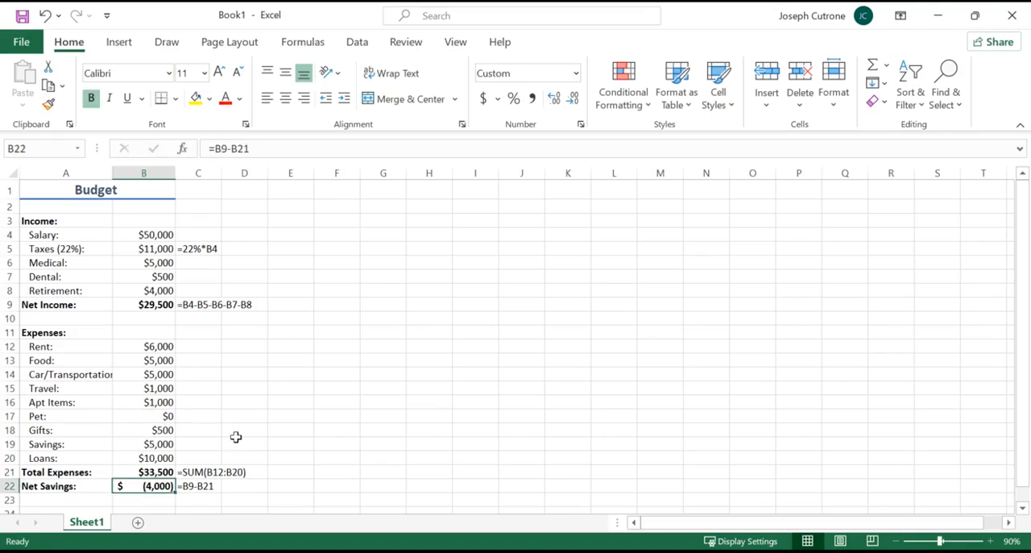
Set the Savings expense in B19 to 1000 and check the net savings cell.
left_click_drag(86, 444, 161, 445)
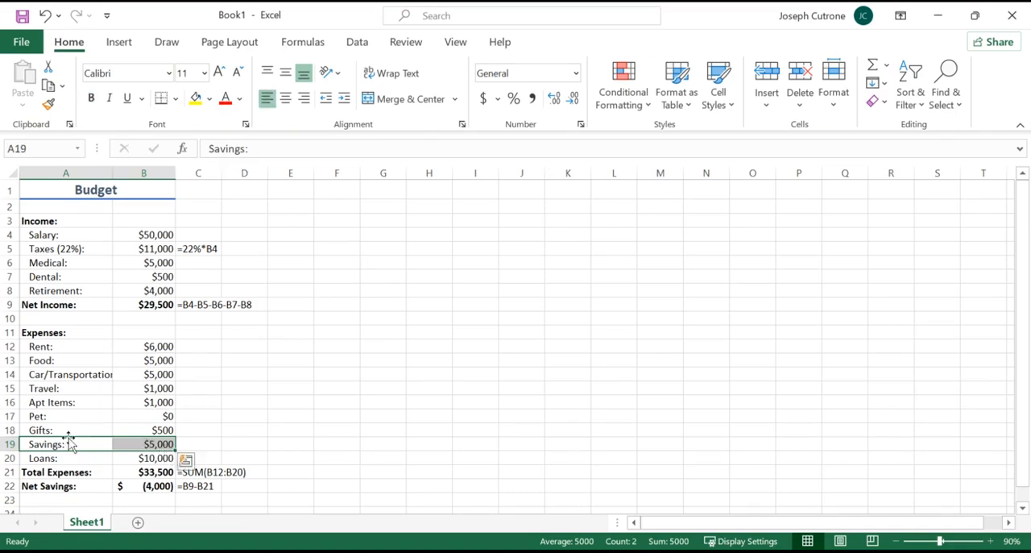
left_click(157, 444)
left_click(216, 149)
key("BackSpace")
type("1")
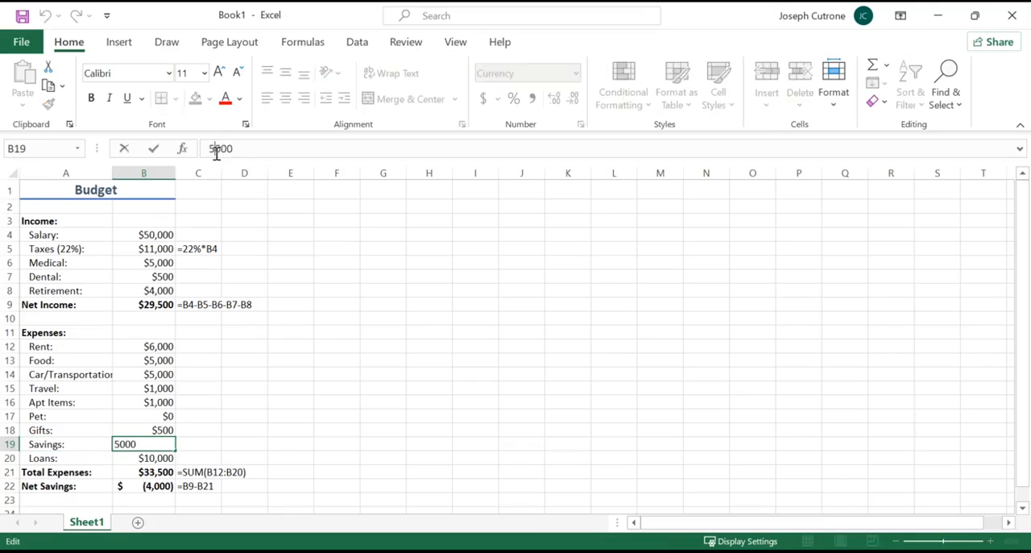
key("Return")
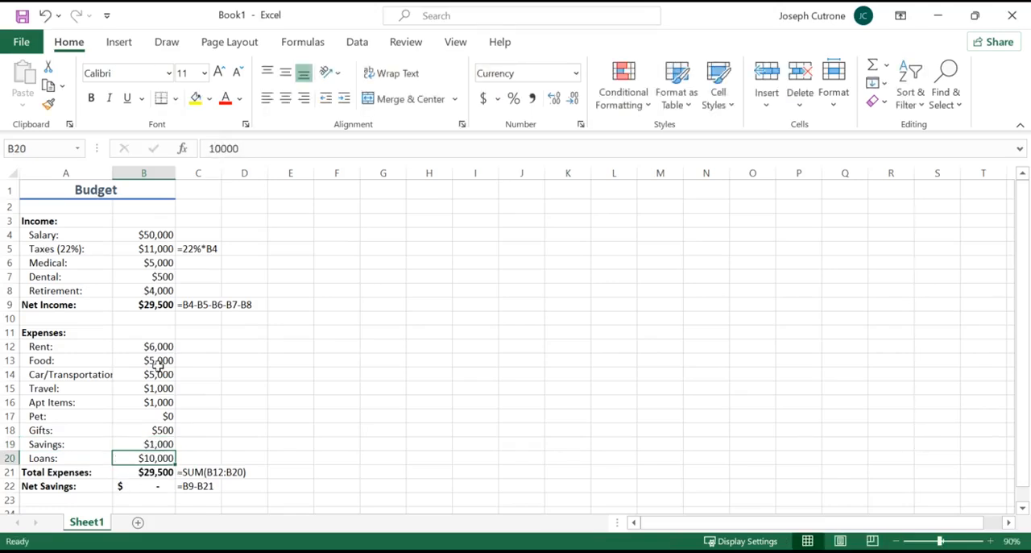
left_click(145, 445)
left_click(145, 487)
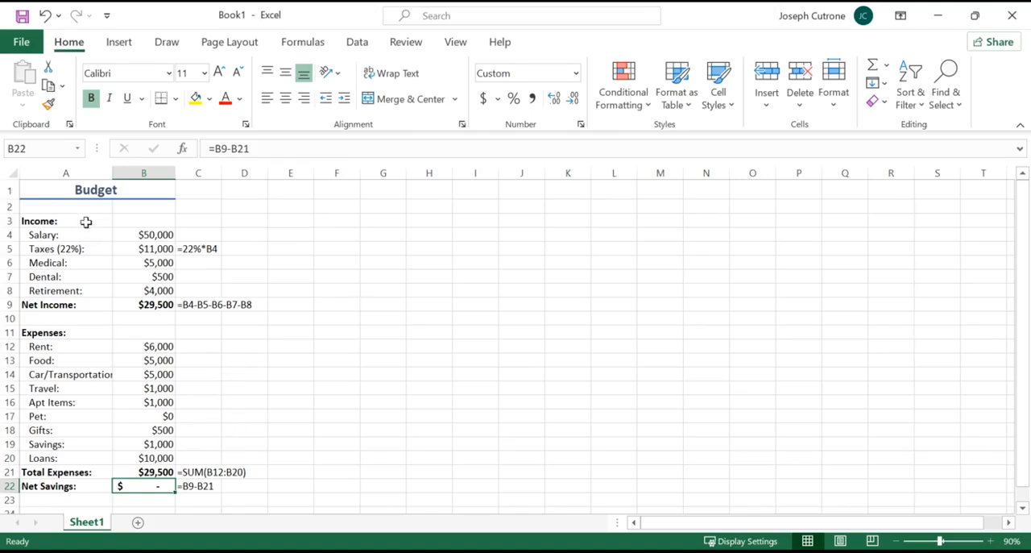
Widen column B slightly.
left_click_drag(176, 173, 183, 174)
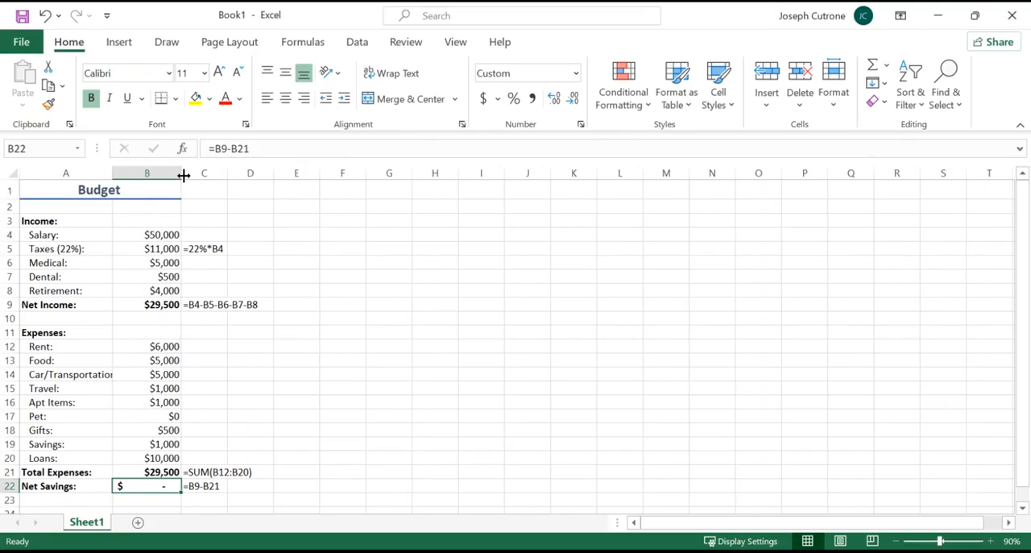